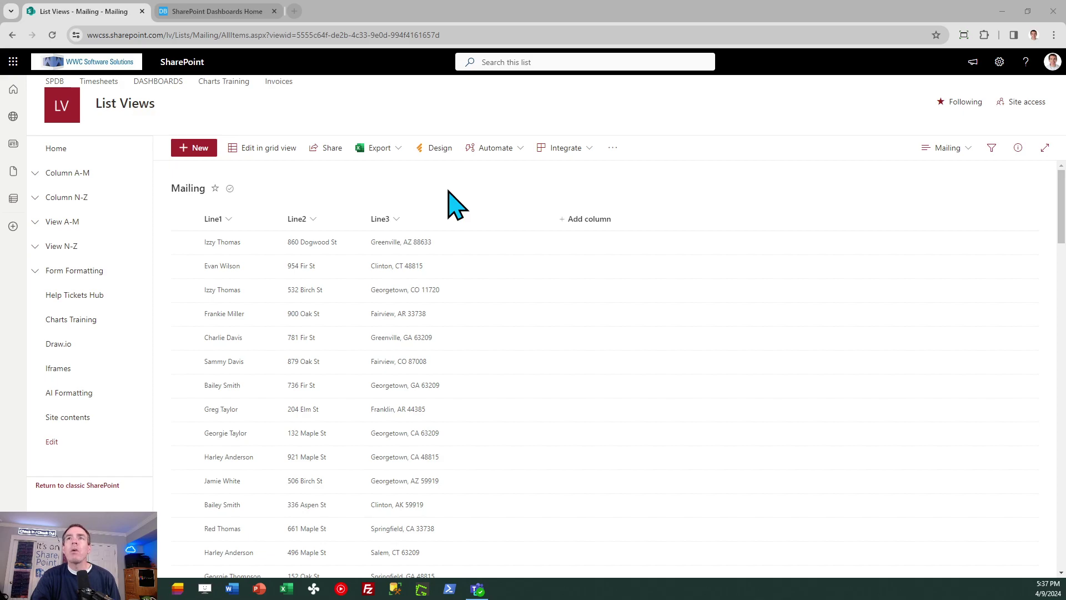
Step: Export the Mailing list to Excel and open the exported query file from the desktop in Excel
left_click(397, 151)
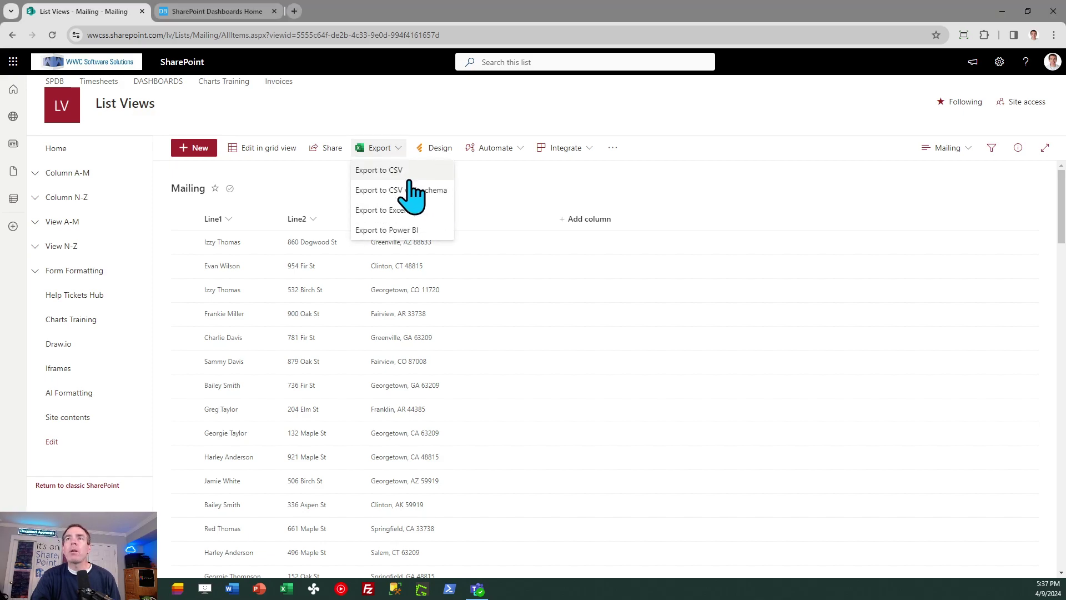
left_click(418, 211)
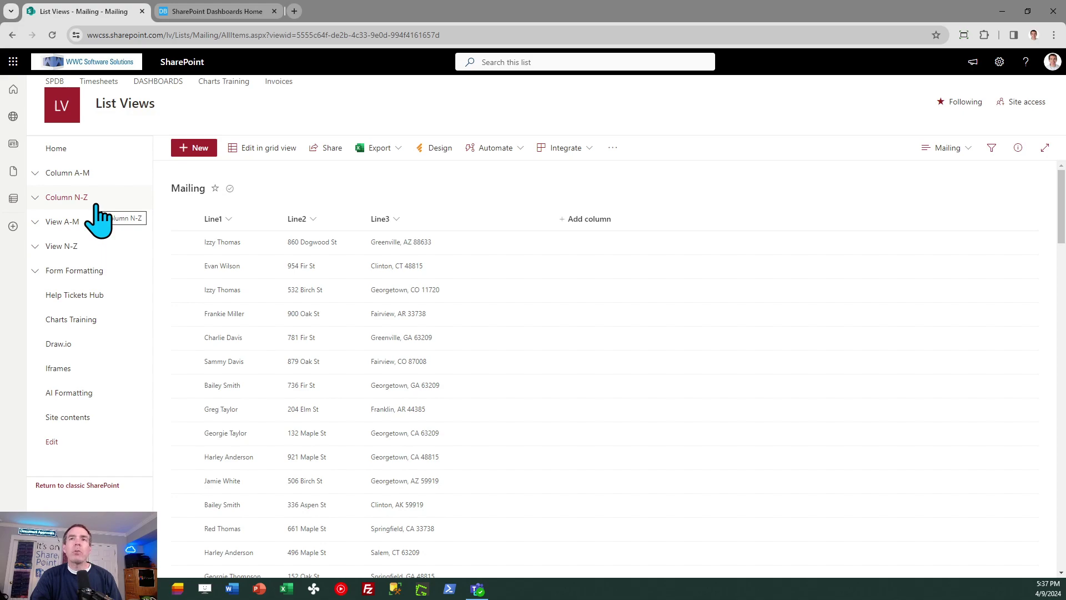
key("super+d")
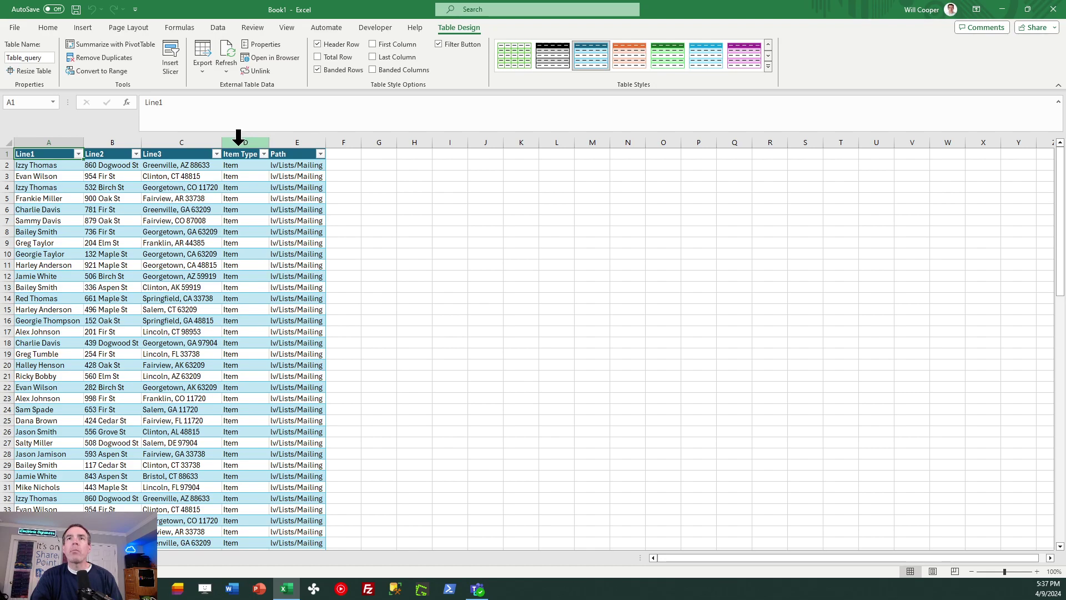
Step: Delete the Item Type and Path columns (D and E) from the exported table
left_click_drag(238, 136, 291, 133)
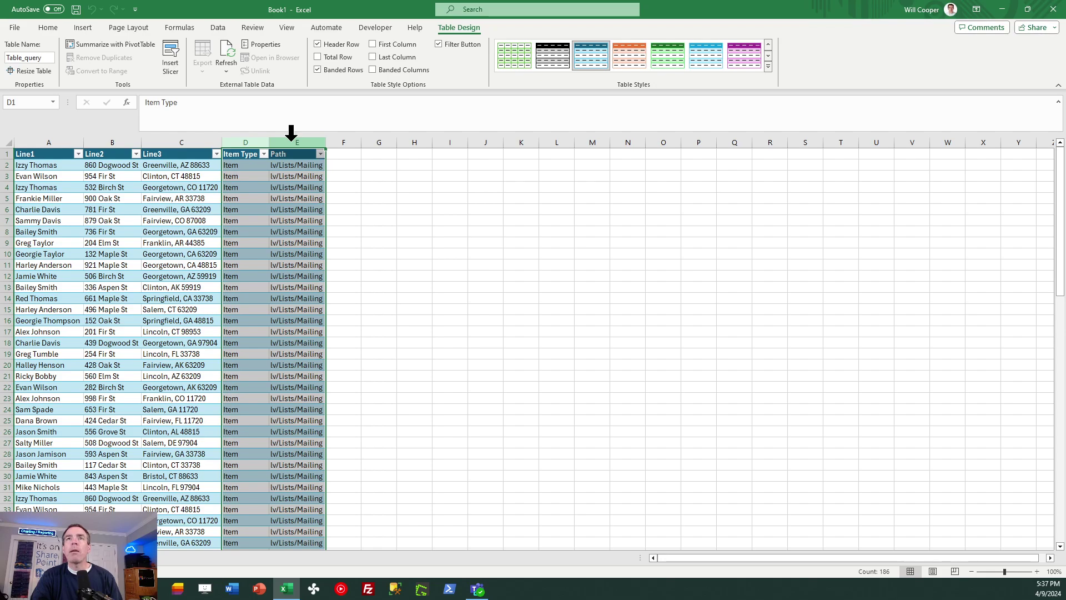
right_click(291, 133)
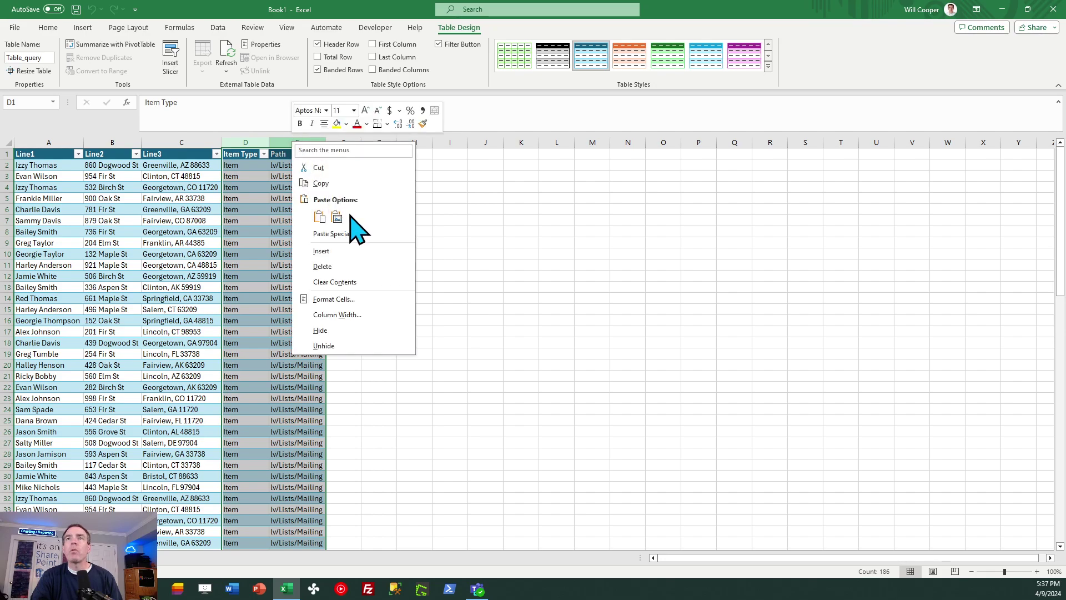
left_click(352, 268)
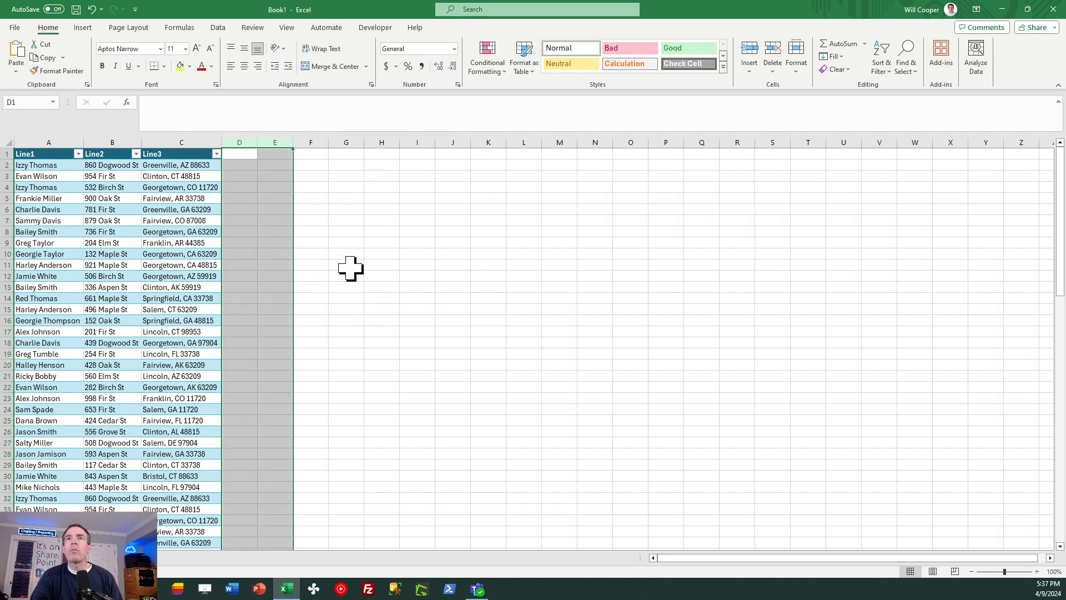
Step: Save the workbook to the Desktop as an Excel Workbook named mailing-labels
left_click(15, 27)
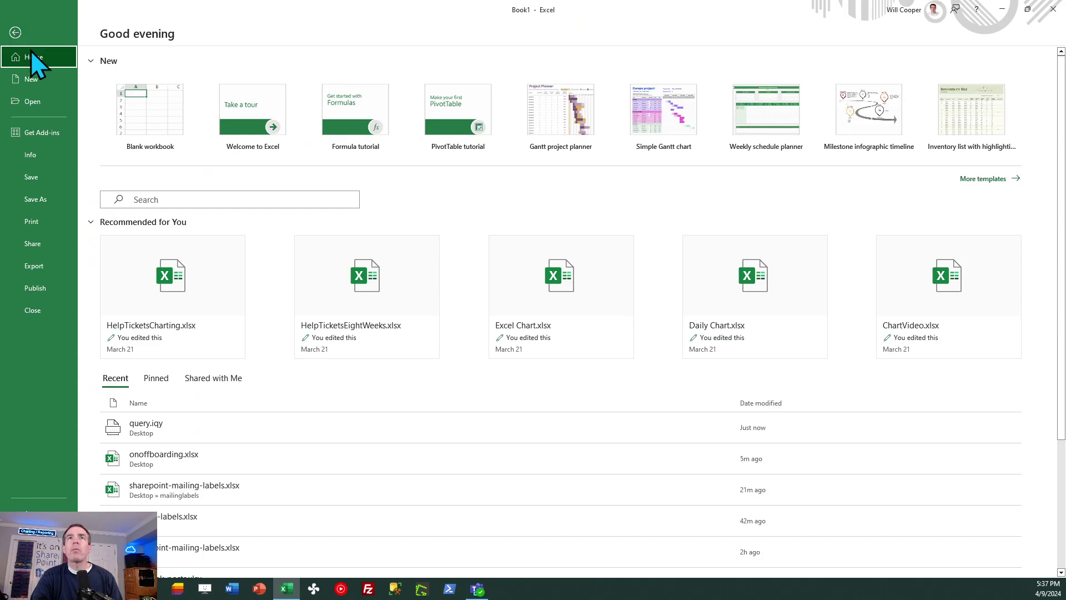
left_click(47, 189)
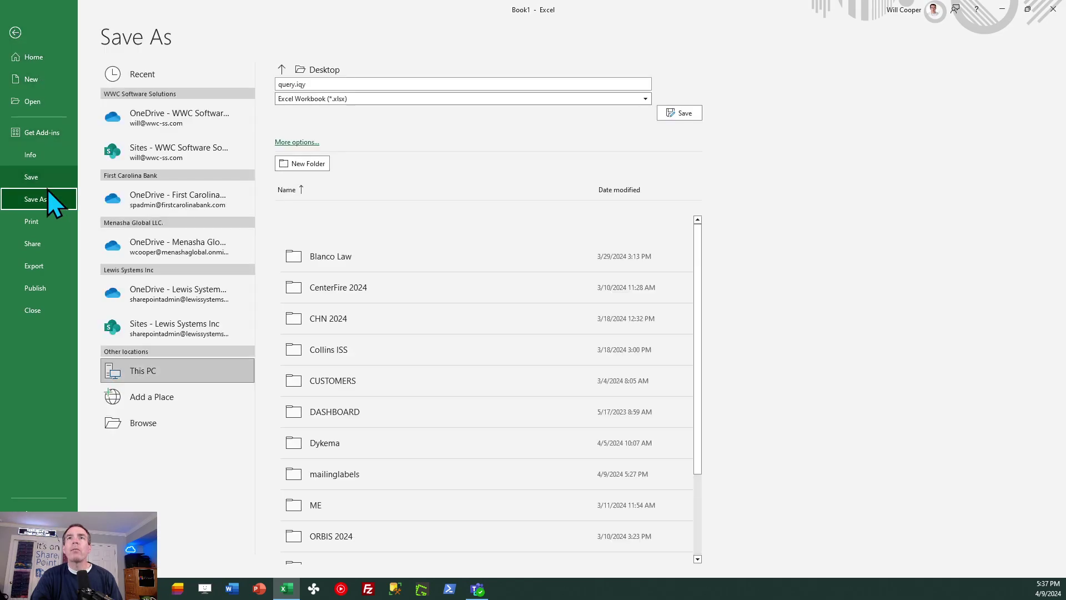
left_click(332, 84)
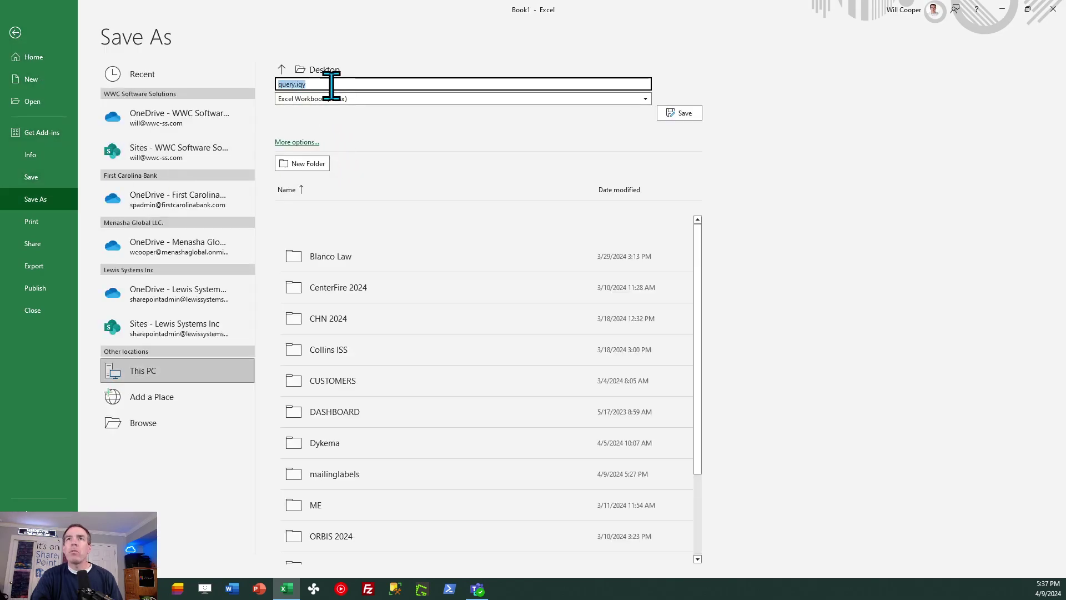
type("mailing-")
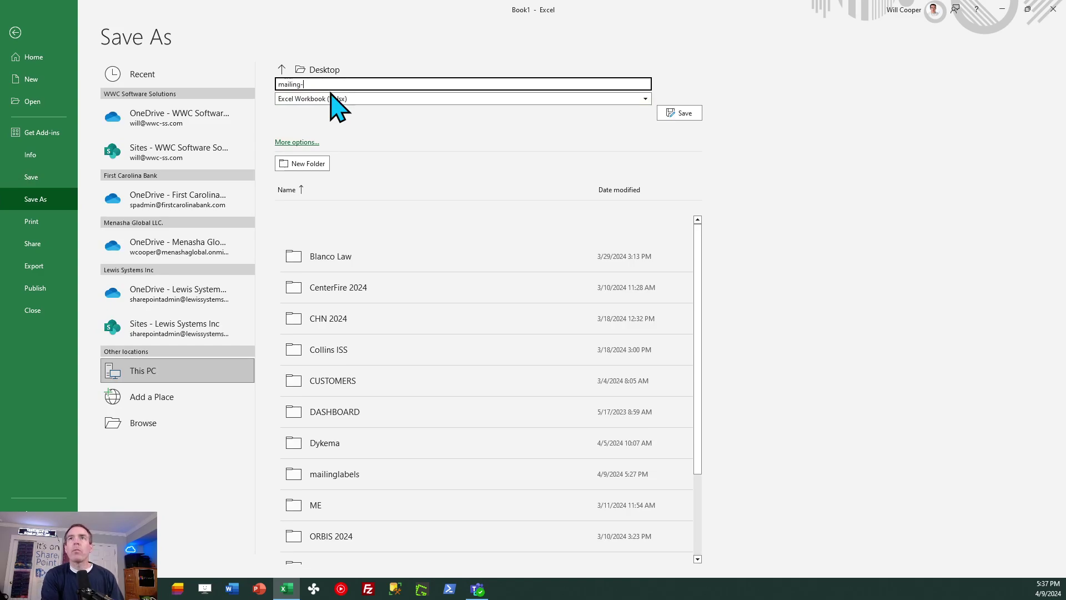
type("labels")
key("Return")
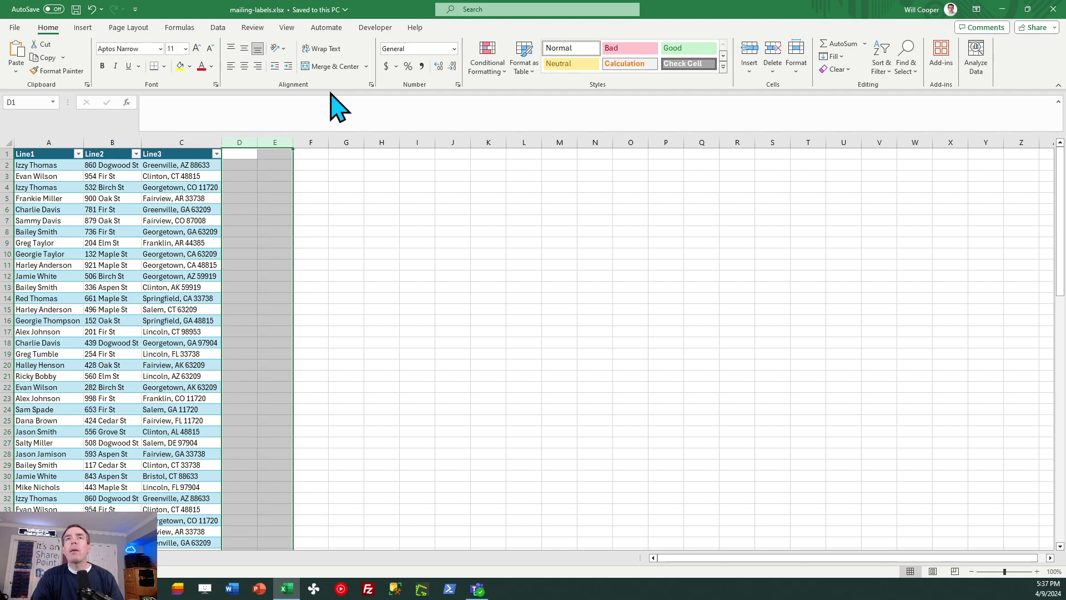
Step: Add a table column headed Label in D1 and widen column D to about the width of a full label line
left_click(232, 154)
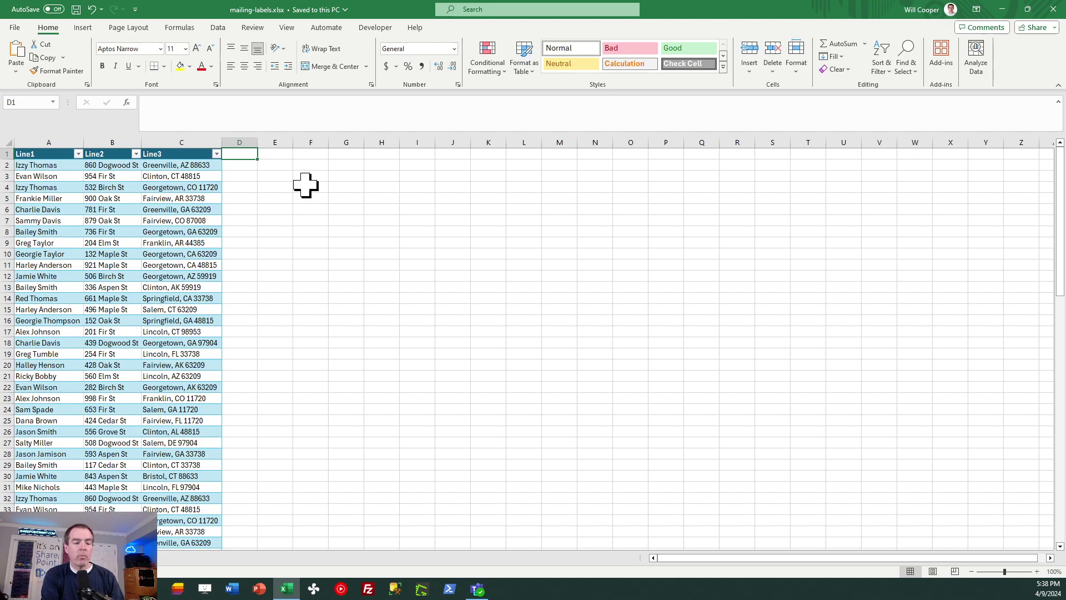
type("Label")
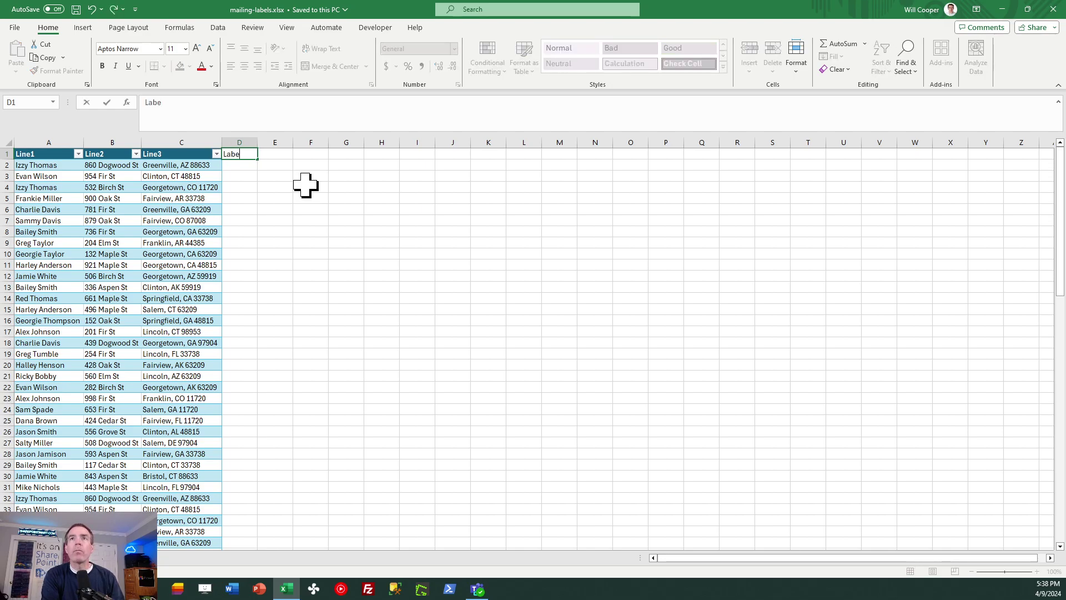
key("Return")
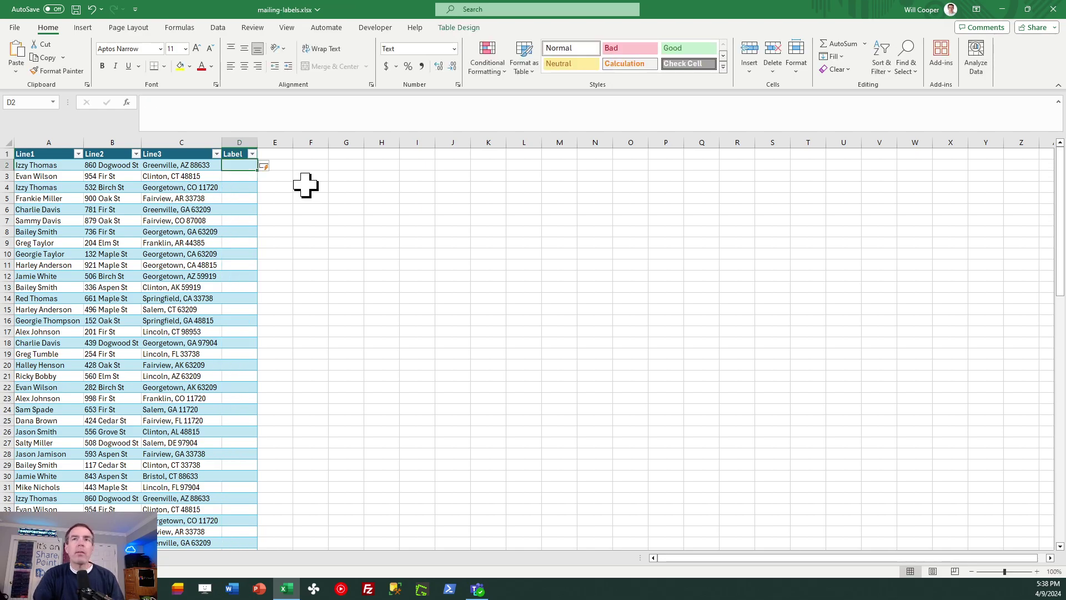
left_click_drag(257, 142, 321, 146)
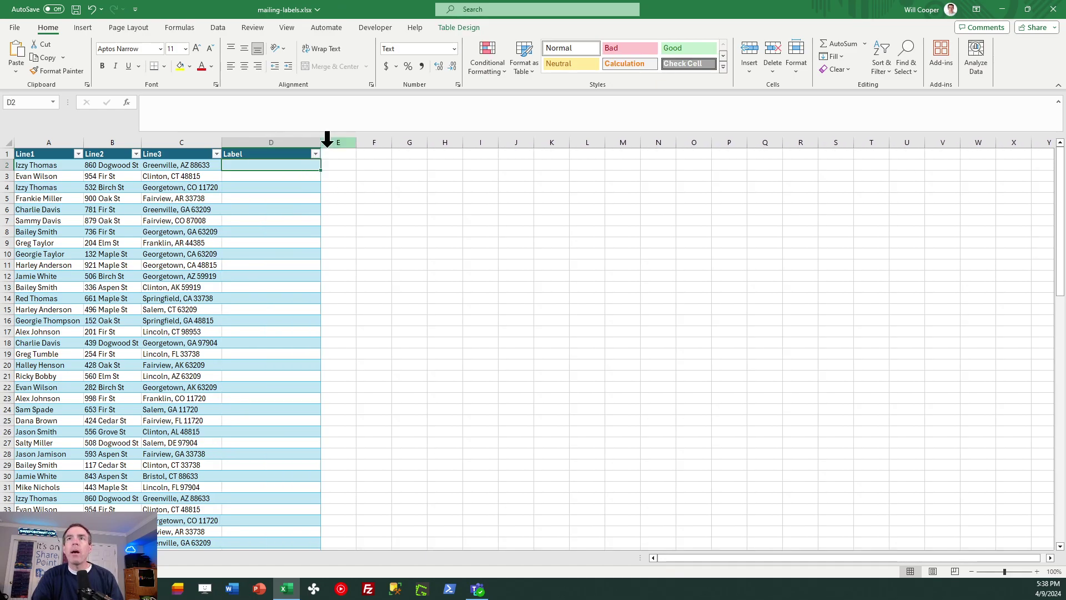
left_click_drag(320, 140, 336, 140)
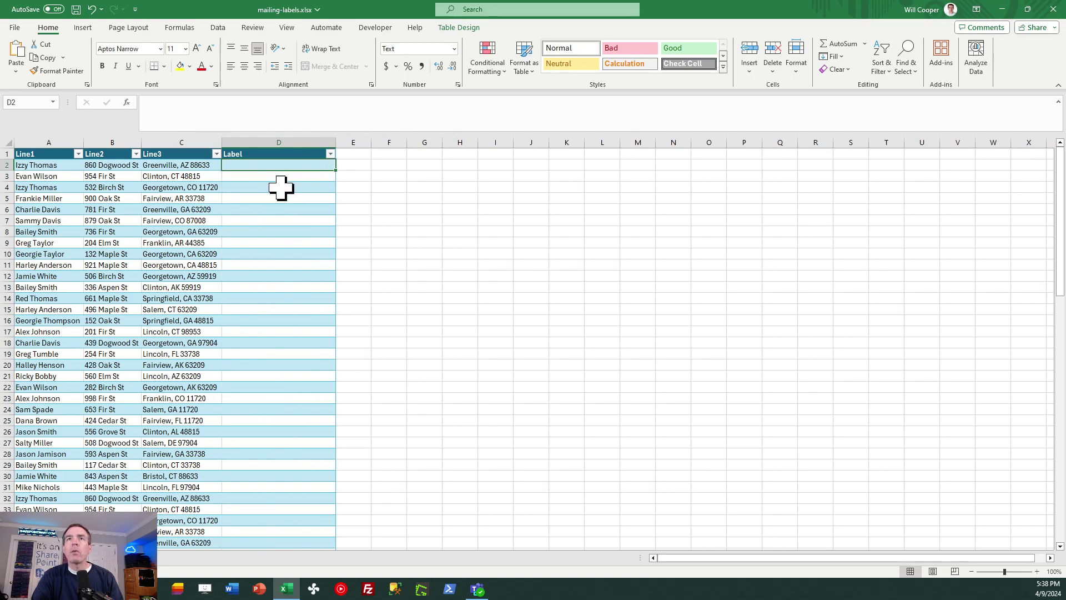
Step: Enter the formula =TEXTJOIN(CHAR(10),1,A2:C2) in cell D2 of the Label column
left_click(227, 106)
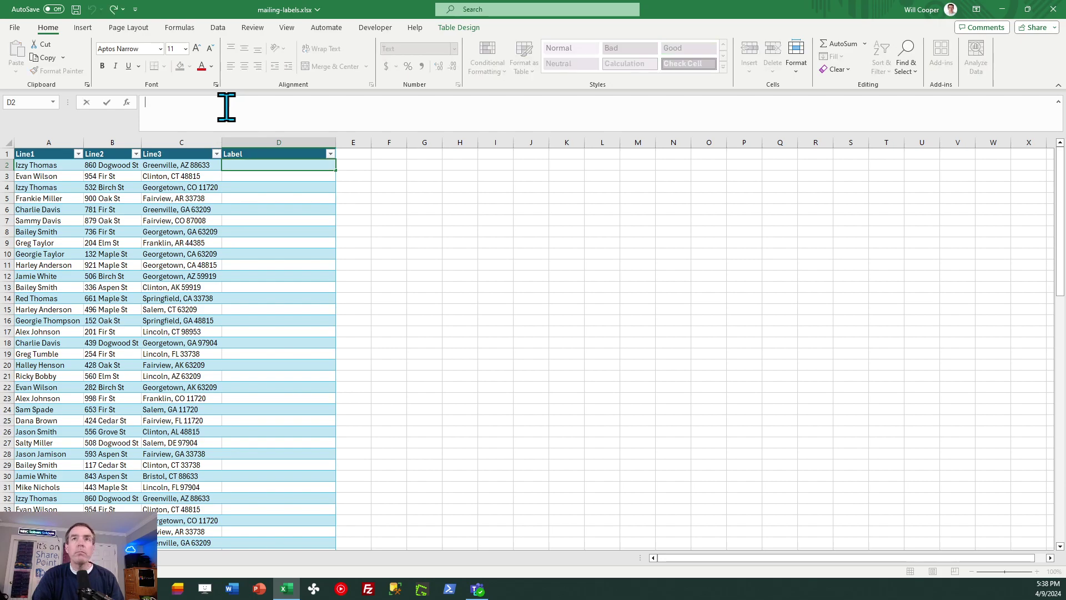
type("=")
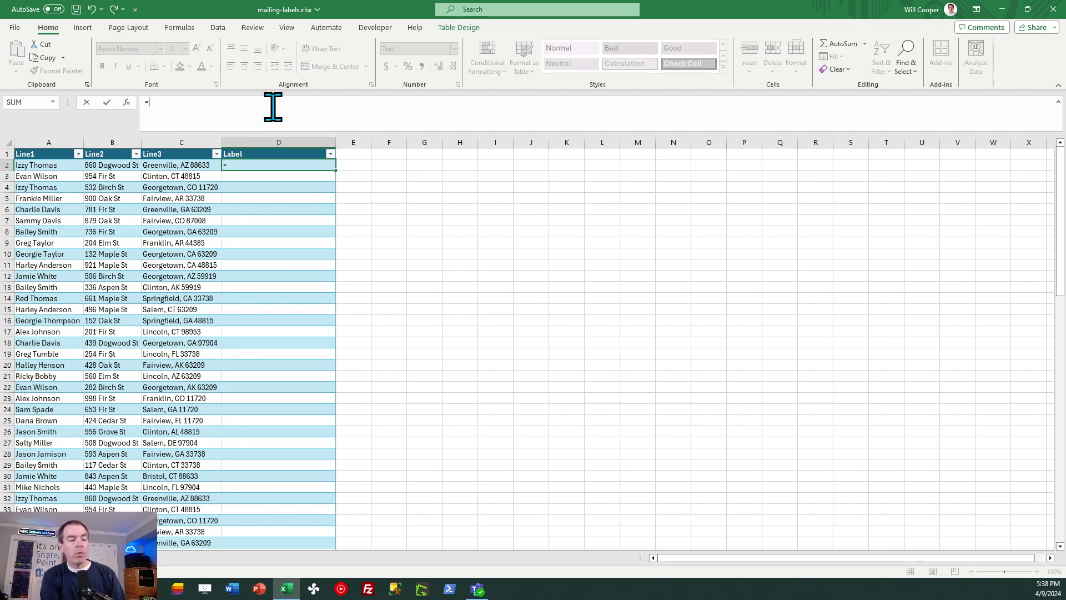
type("TEX")
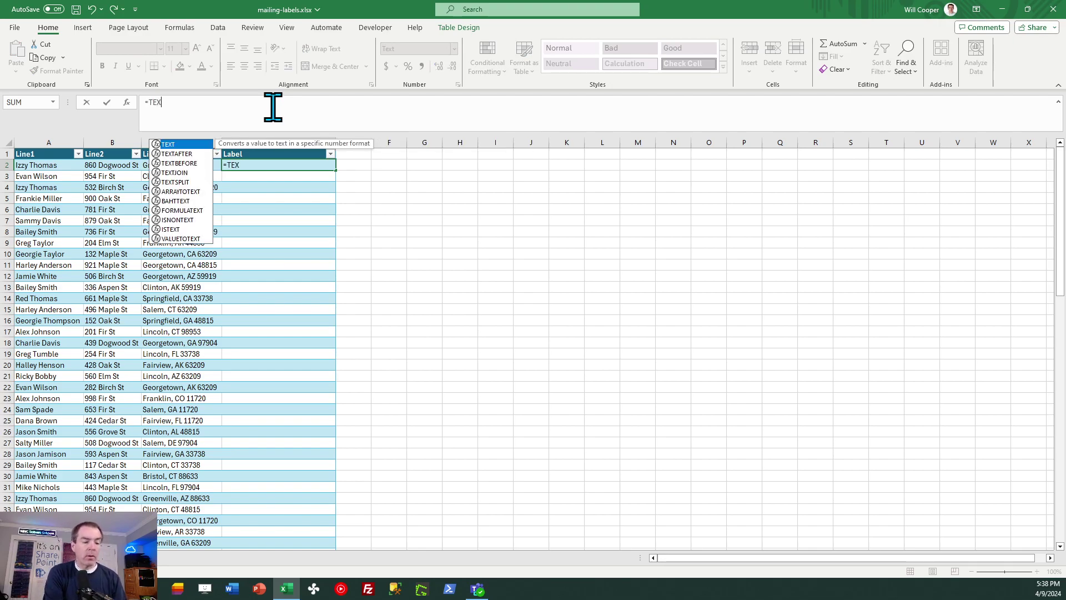
type("TJOIN")
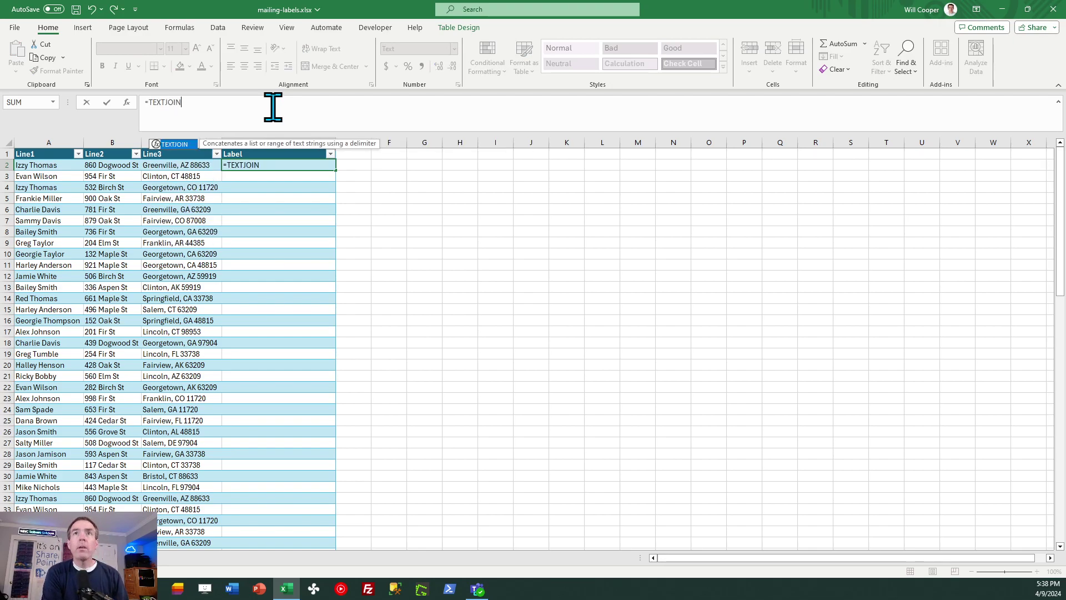
key("Tab")
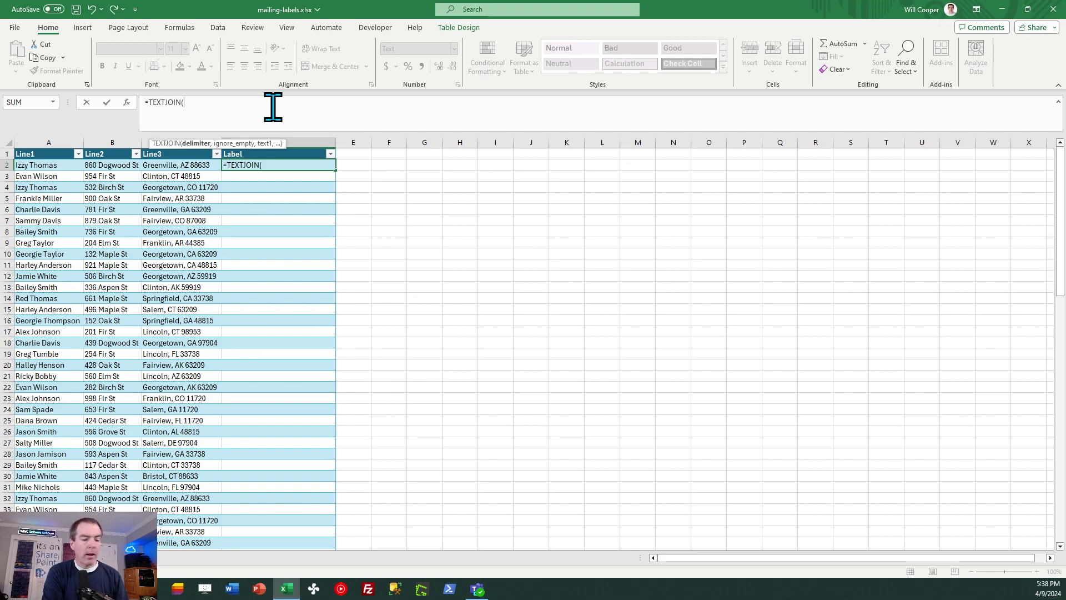
type("CHAR(")
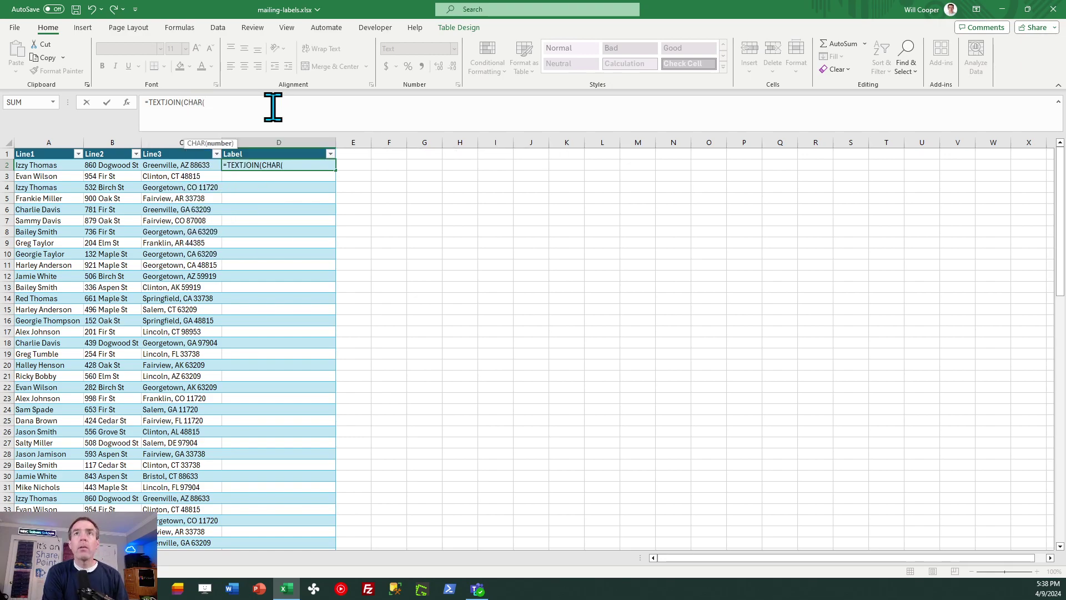
type("10)")
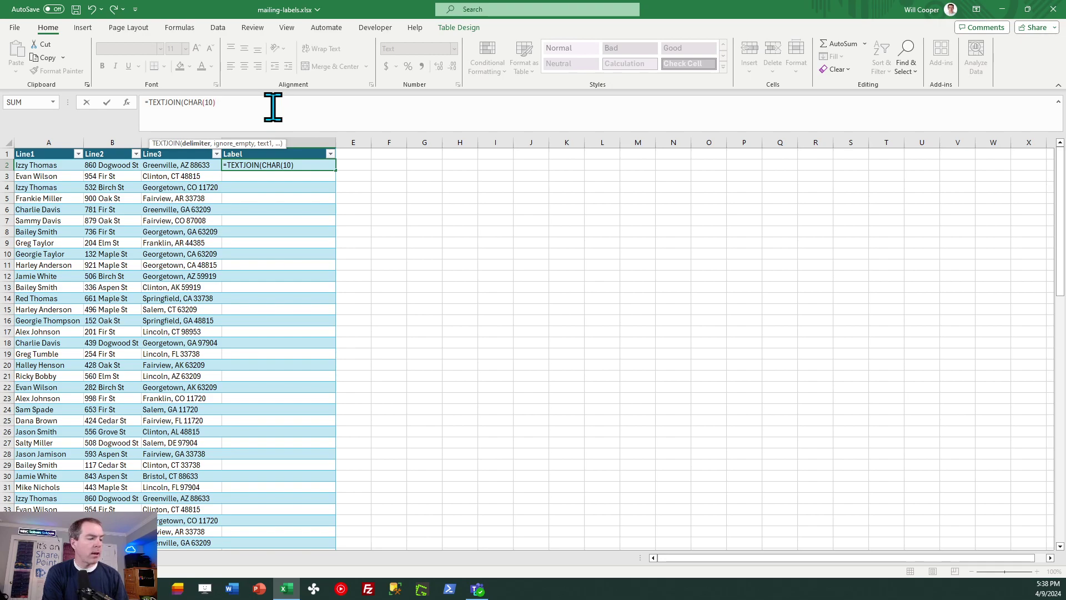
type(",1,")
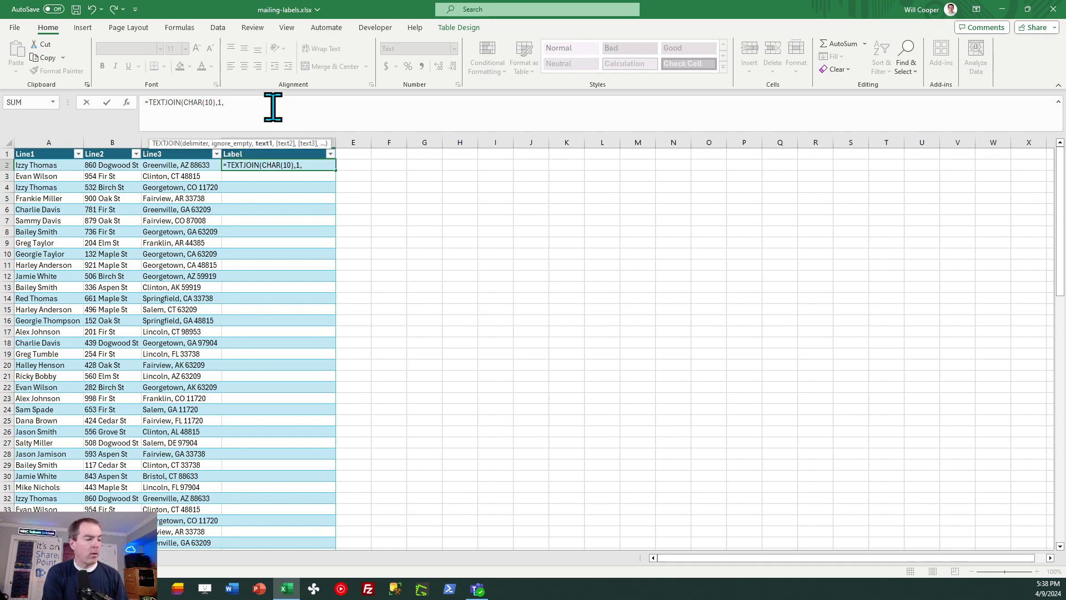
type("A2")
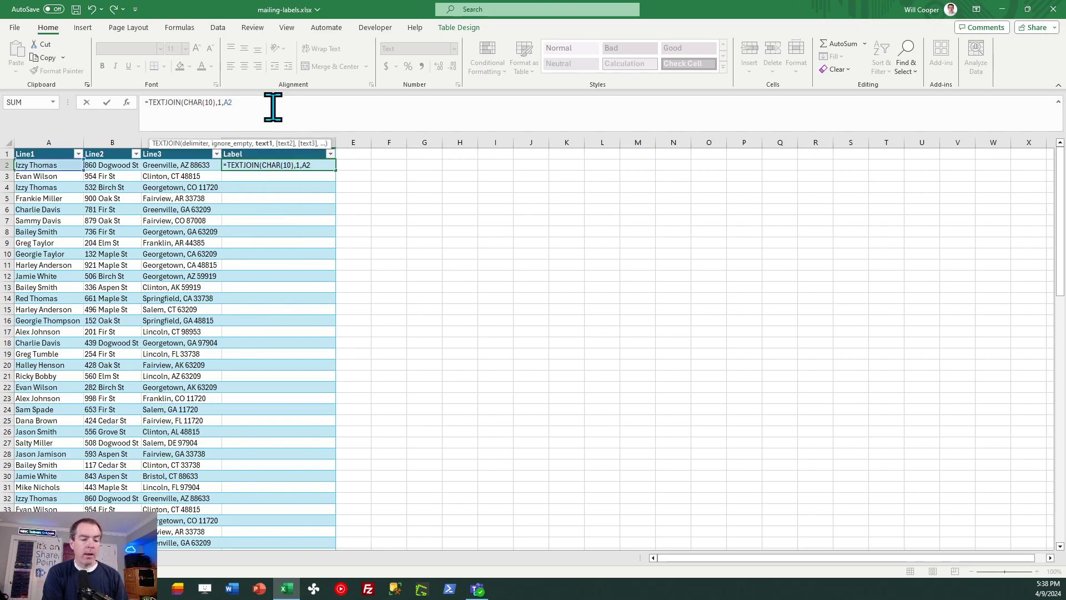
type(":C2")
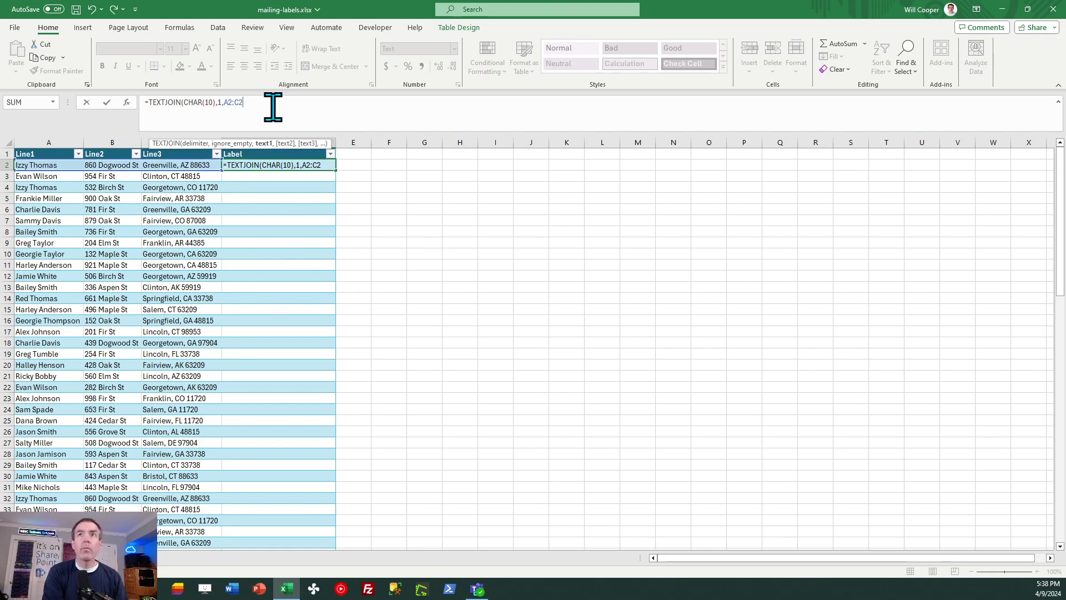
type(")")
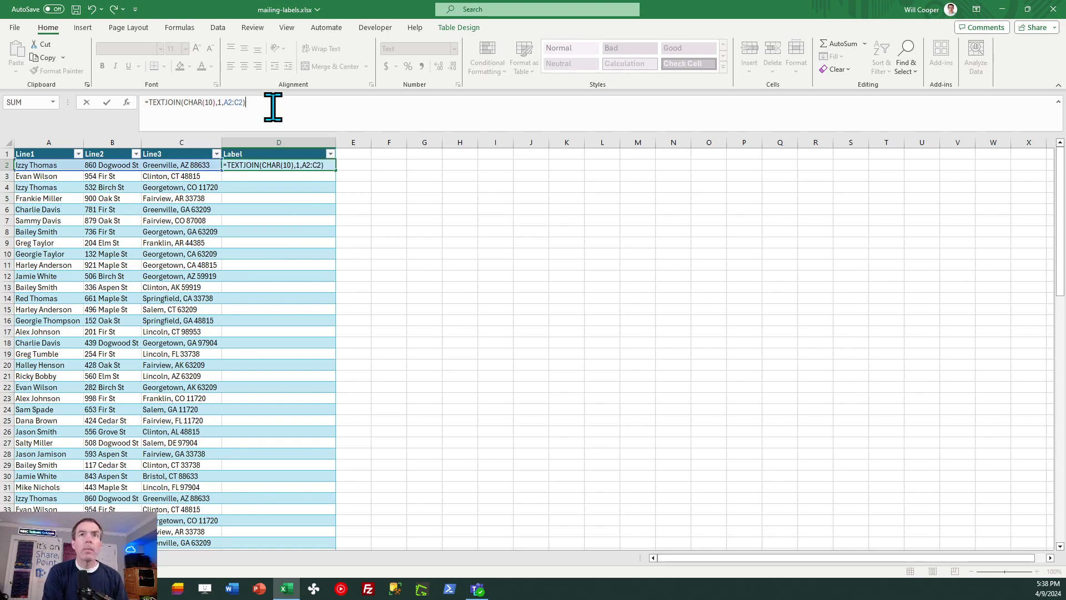
key("Return")
Step: Copy the TEXTJOIN formula from D2 into the Label cells from D3 down to the table's last row
key("Up")
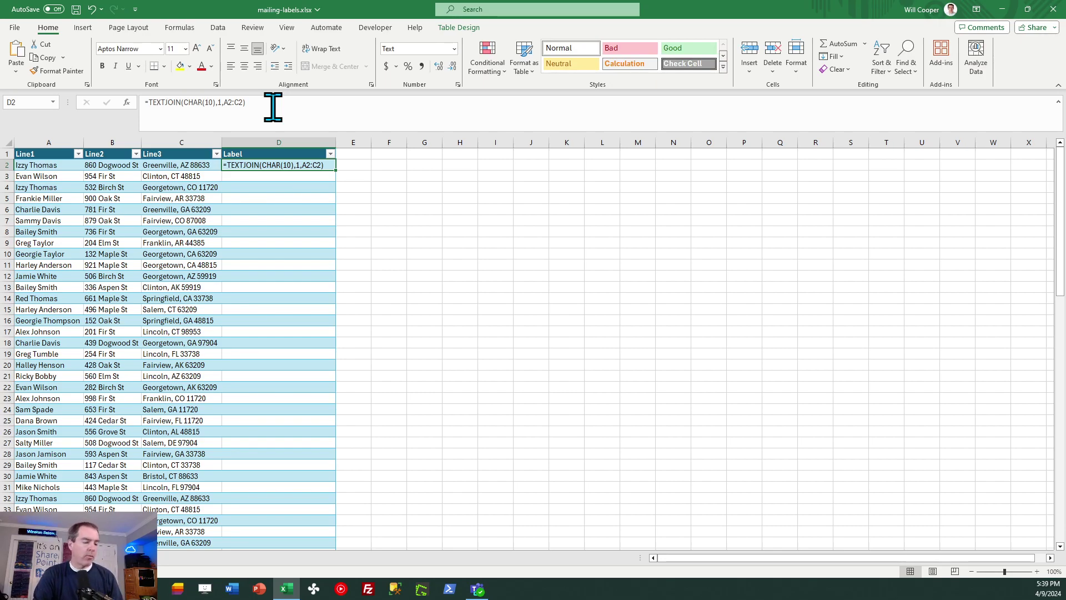
key("ctrl+c")
key("Down")
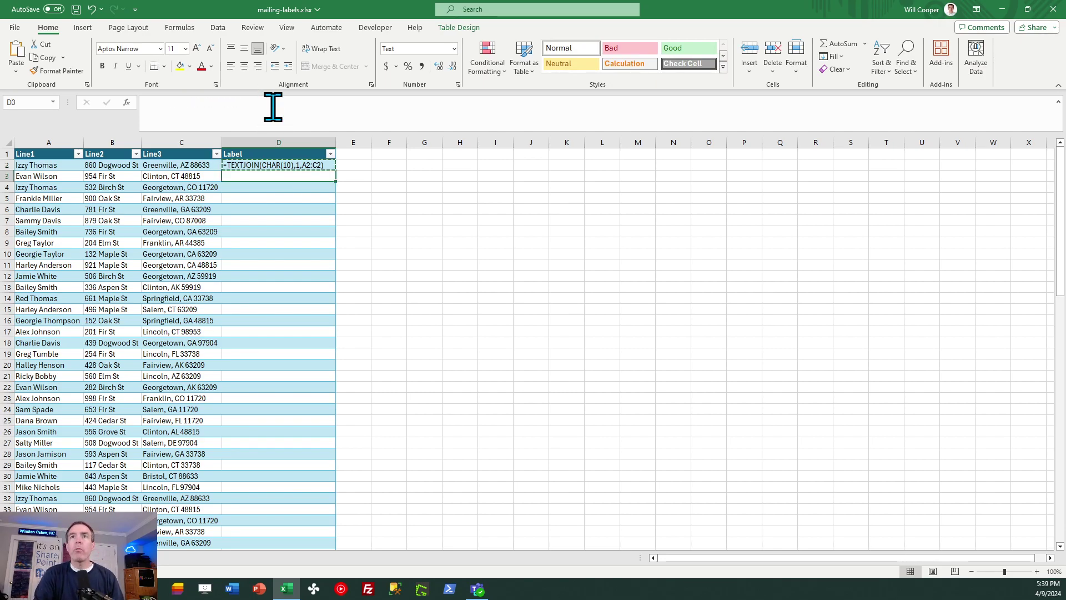
key("shift+Down")
key("shift+Down")
key("shift+Down")
key("shift+Down")
key("shift+Down")
key("shift+Down")
key("shift+Down")
key("shift+Down")
key("shift+Down")
key("shift+Down")
key("shift+Down")
key("shift+Down")
key("shift+Down")
key("shift+Down")
key("shift+Down")
key("shift+Down")
key("shift+Down")
key("shift+Down")
key("shift+Down")
key("shift+Down")
key("shift+Down")
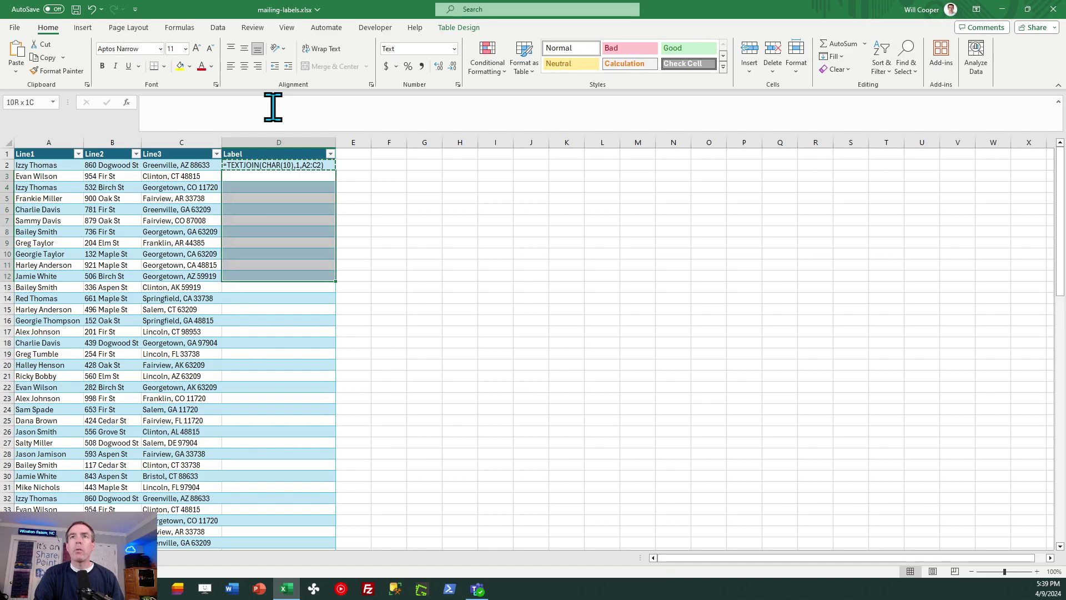
key("shift+Down")
key("shift+Down")
key("shift+Down")
key("shift+Down")
key("shift+Down")
key("shift+Down")
key("shift+Down")
key("shift+Down")
key("shift+Down")
key("shift+Down")
key("shift+Down")
key("shift+Down")
key("shift+Down")
key("shift+Down")
key("shift+Down")
key("shift+Down")
key("shift+Down")
key("shift+Down")
key("shift+Down")
key("shift+Down")
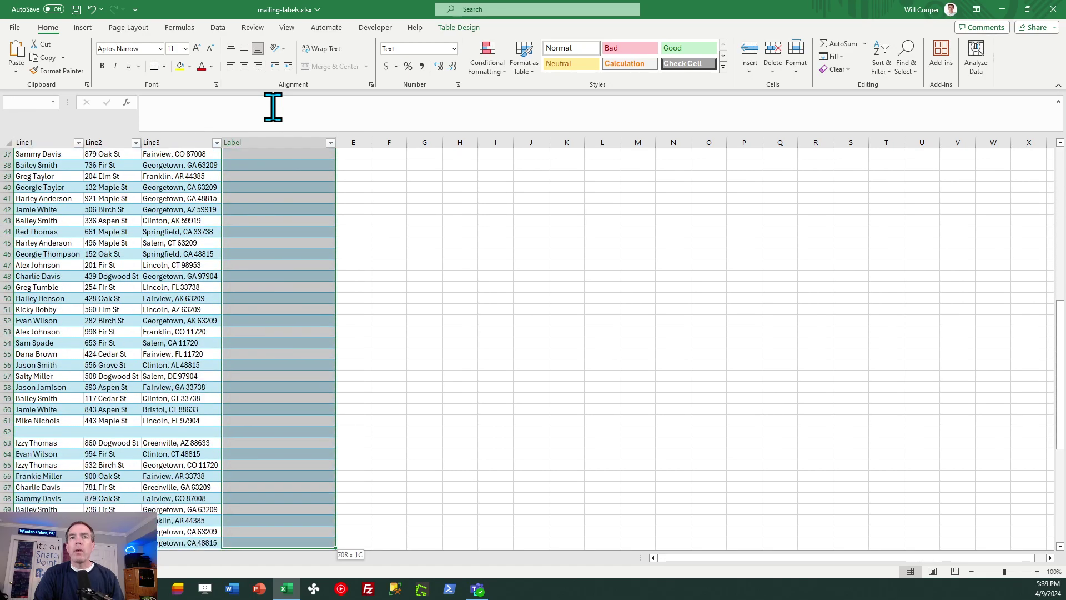
key("shift+Up")
key("shift+Up")
key("shift+Up")
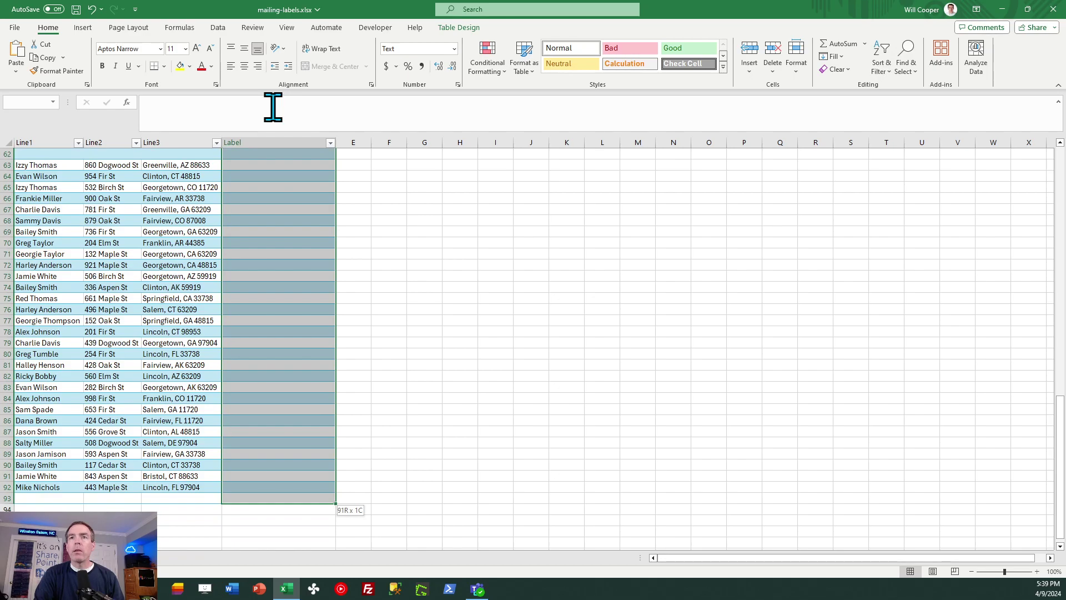
key("ctrl+v")
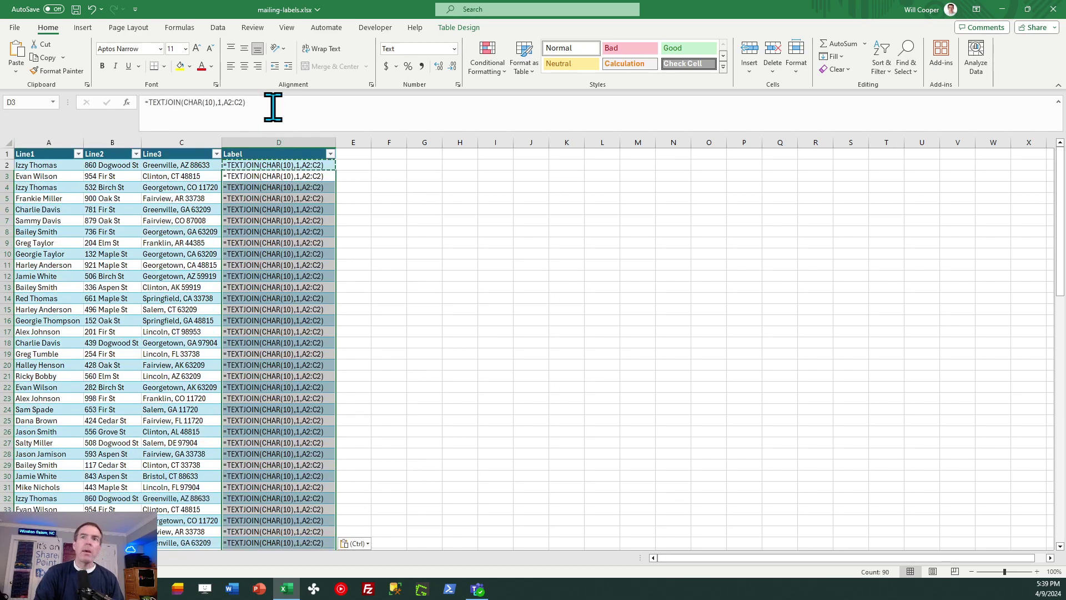
Step: Set the number format of the entire Label column D to General
key("ctrl+Up")
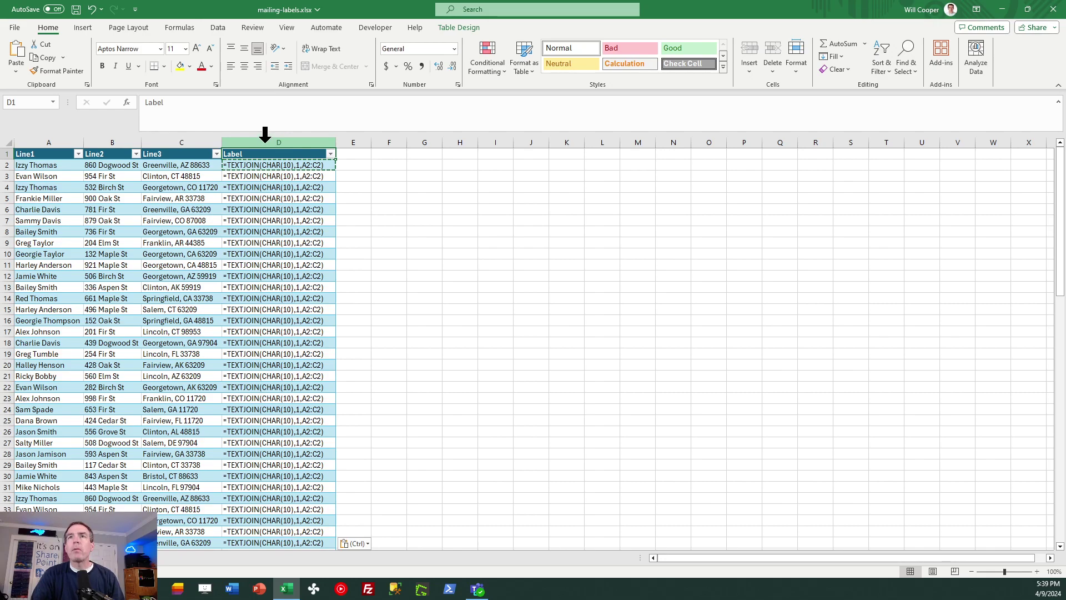
left_click(267, 138)
right_click(267, 144)
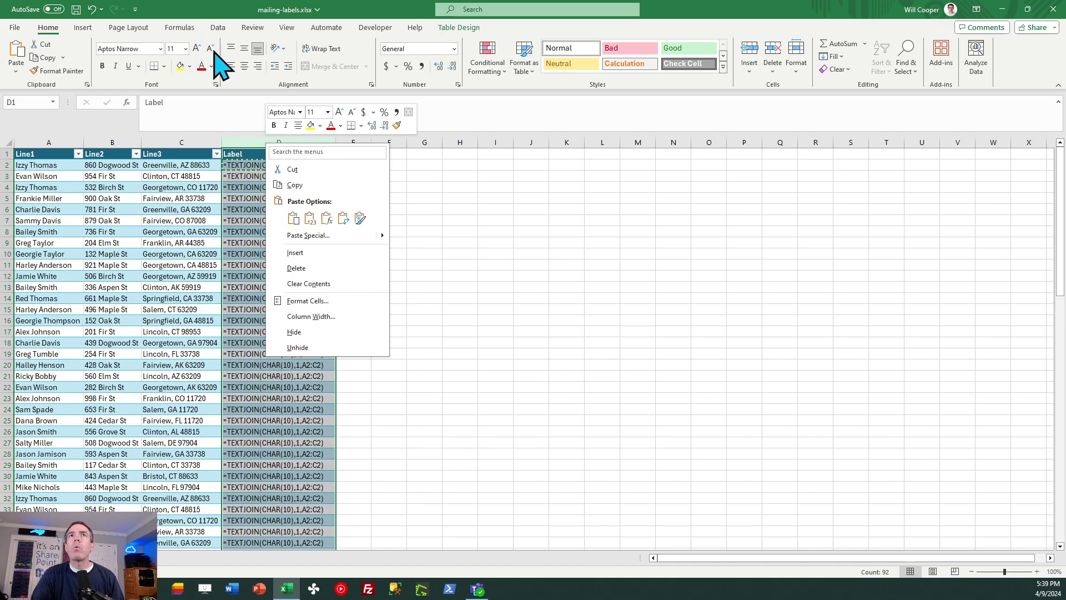
left_click(340, 303)
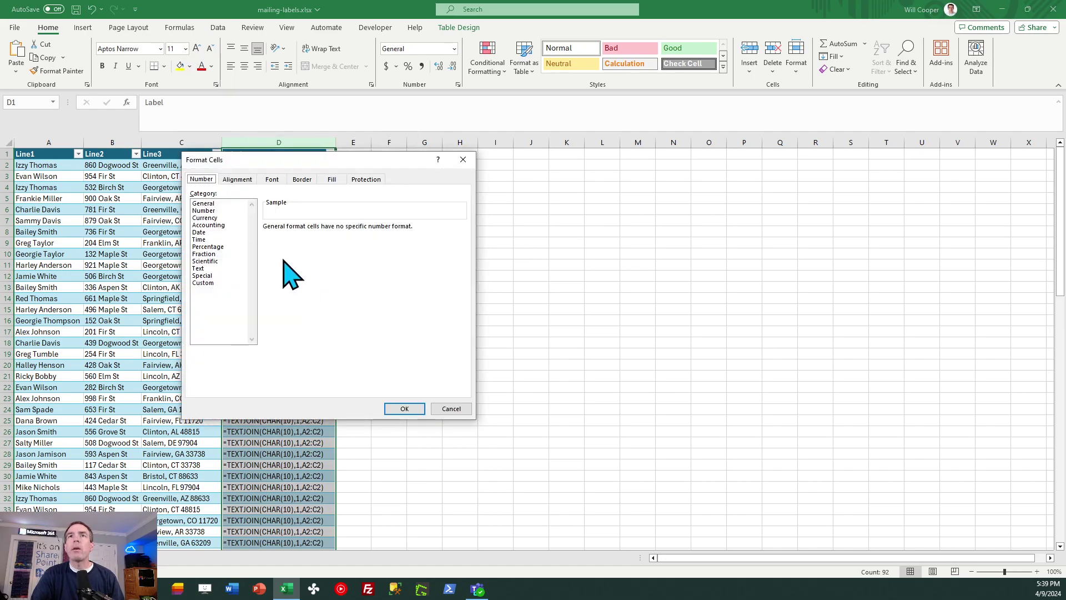
left_click(404, 408)
left_click(360, 227)
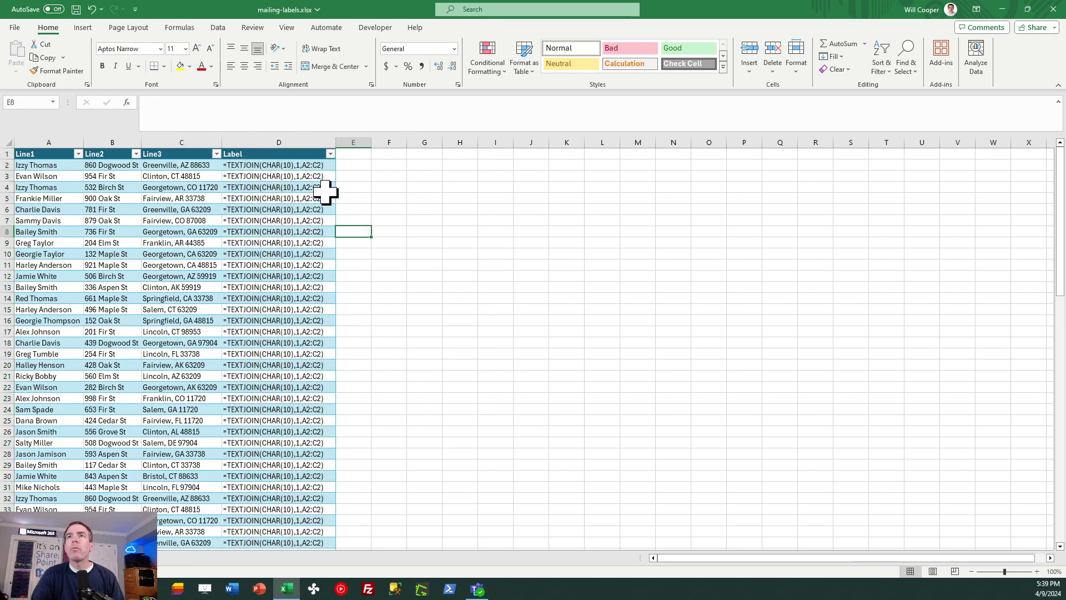
Step: Re-enter the existing TEXTJOIN formula in D2 so that the cell recalculates under its new format
left_click(288, 164)
left_click(283, 102)
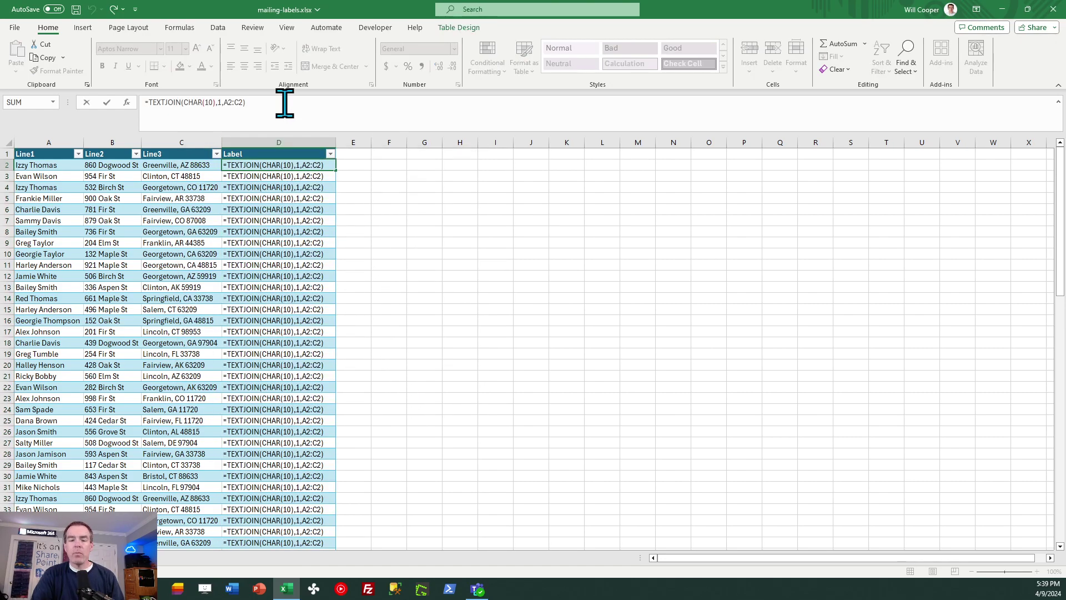
key("Return")
key("Up")
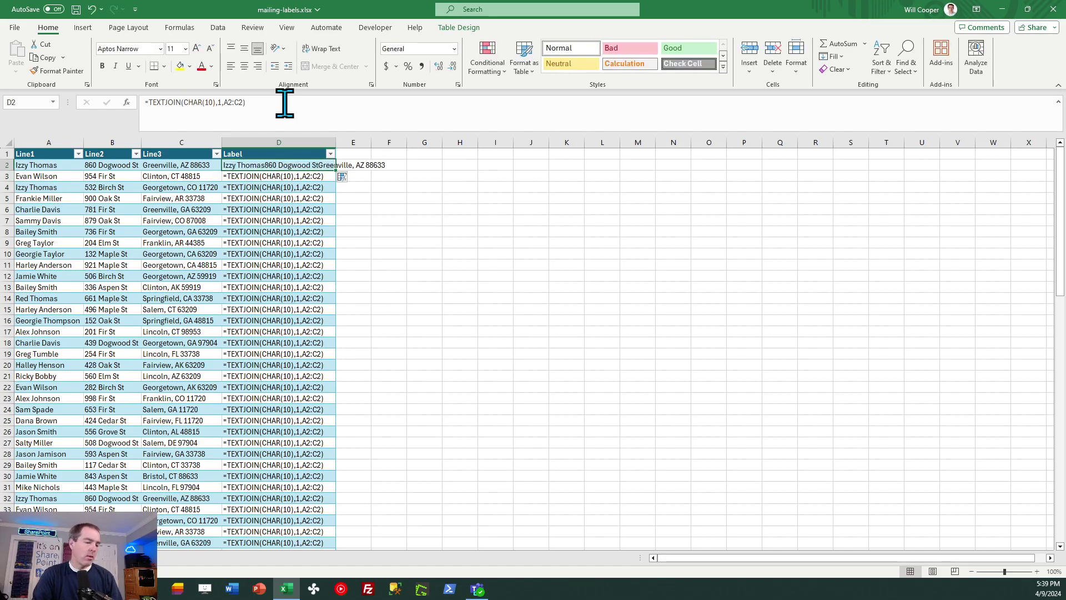
Step: Copy the recalculated formula from D2 over the Label cells from D3 down to the table's last row
key("ctrl+c")
key("Down")
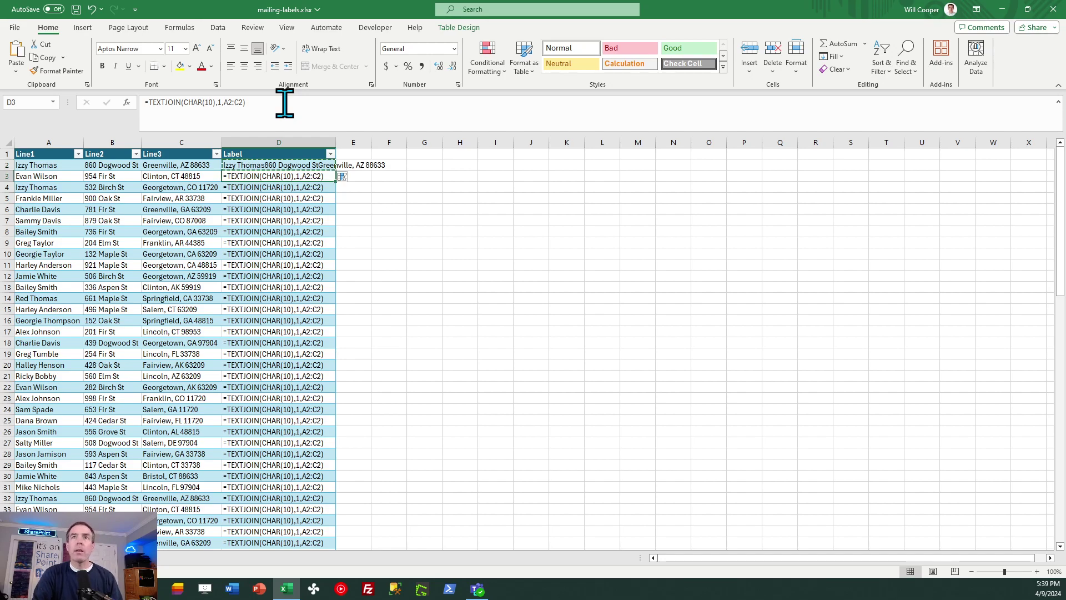
key("ctrl+shift+Down")
key("ctrl+v")
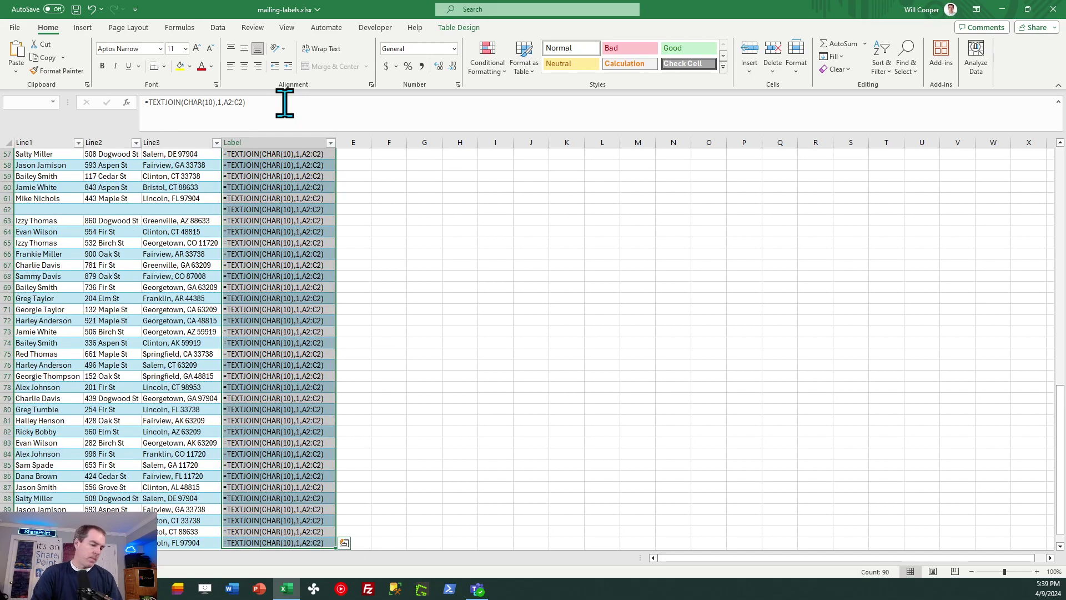
key("shift+BackSpace")
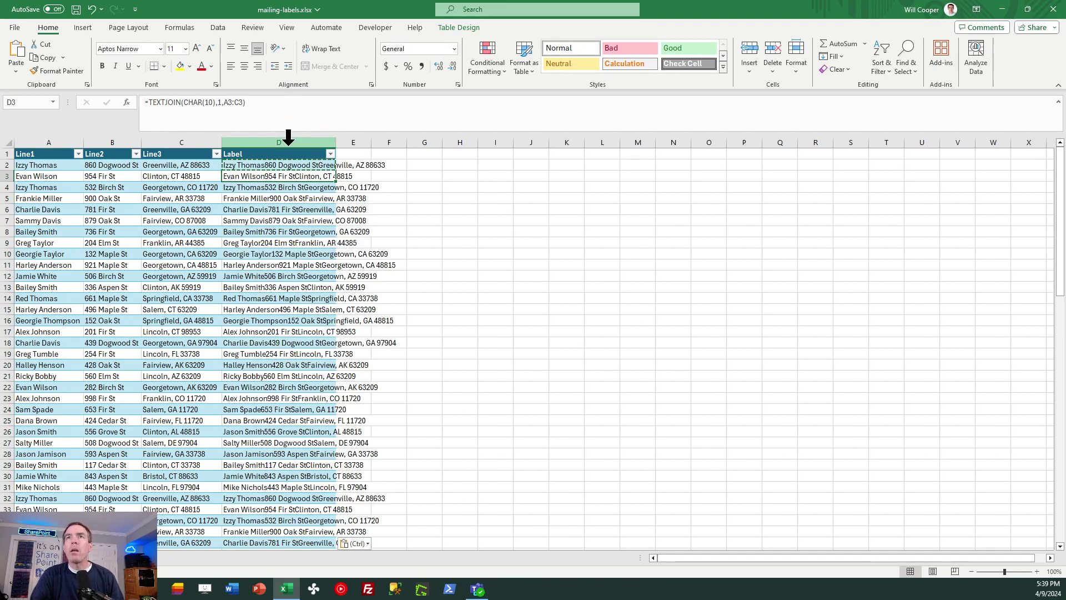
Step: Turn on text wrapping for the entire Label column D, then select D2
left_click(289, 136)
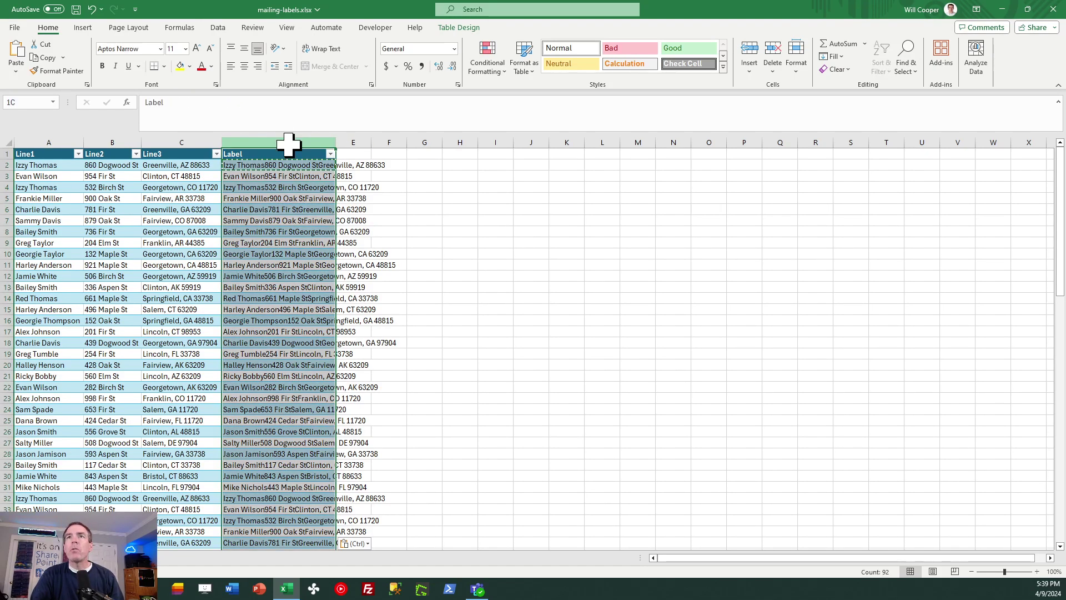
left_click(325, 49)
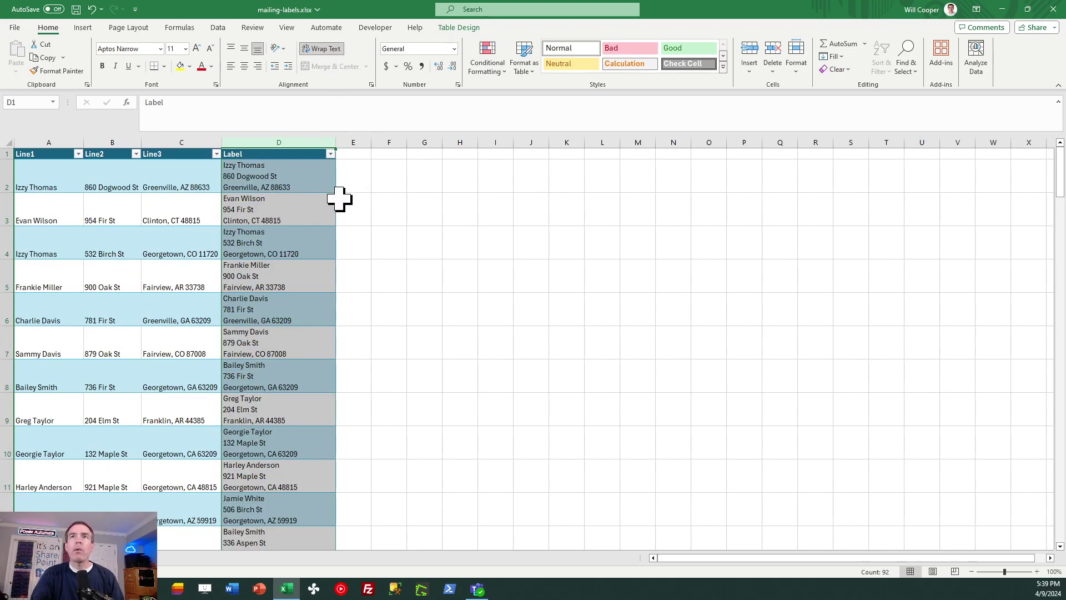
left_click(288, 177)
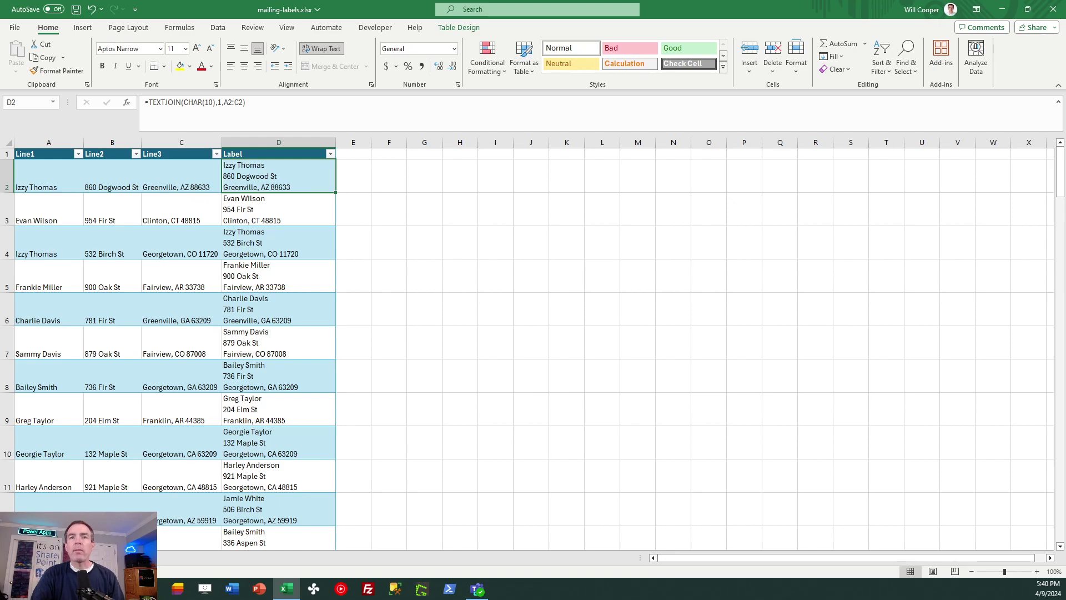
Step: On the blank sheet, enter the formula =INDIRECT("query!D" & (((ROW()-1)*3)+2)) in cell A1
key("ctrl+Page_Down")
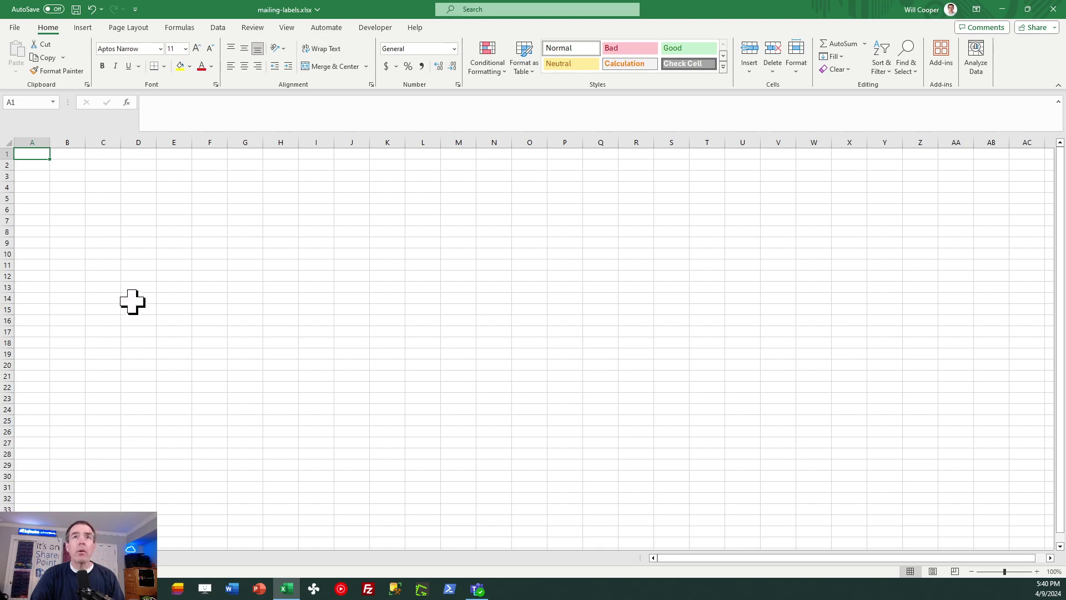
left_click(194, 106)
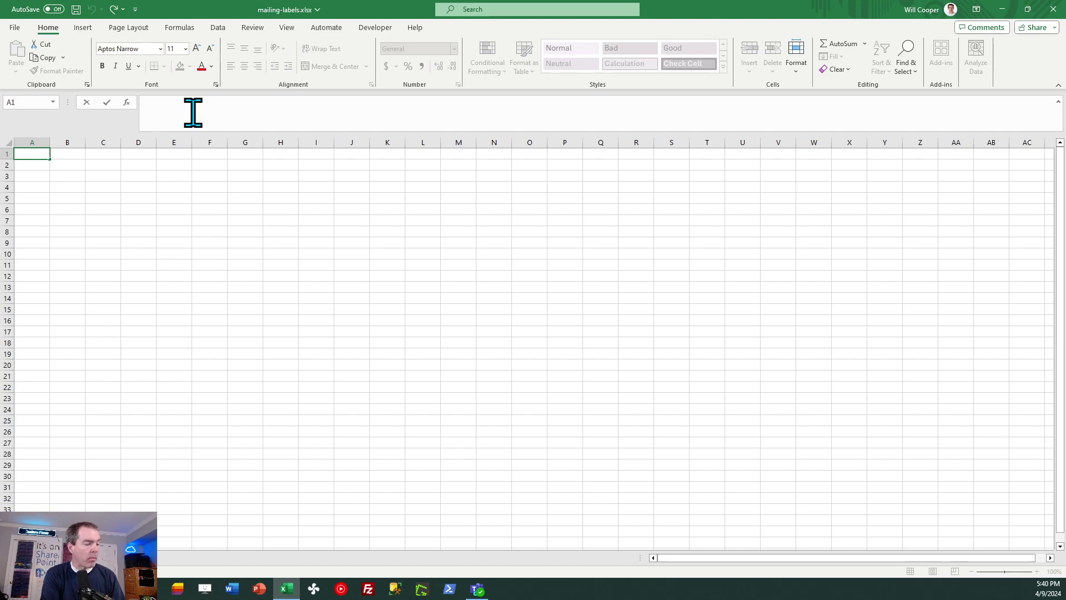
type("=I")
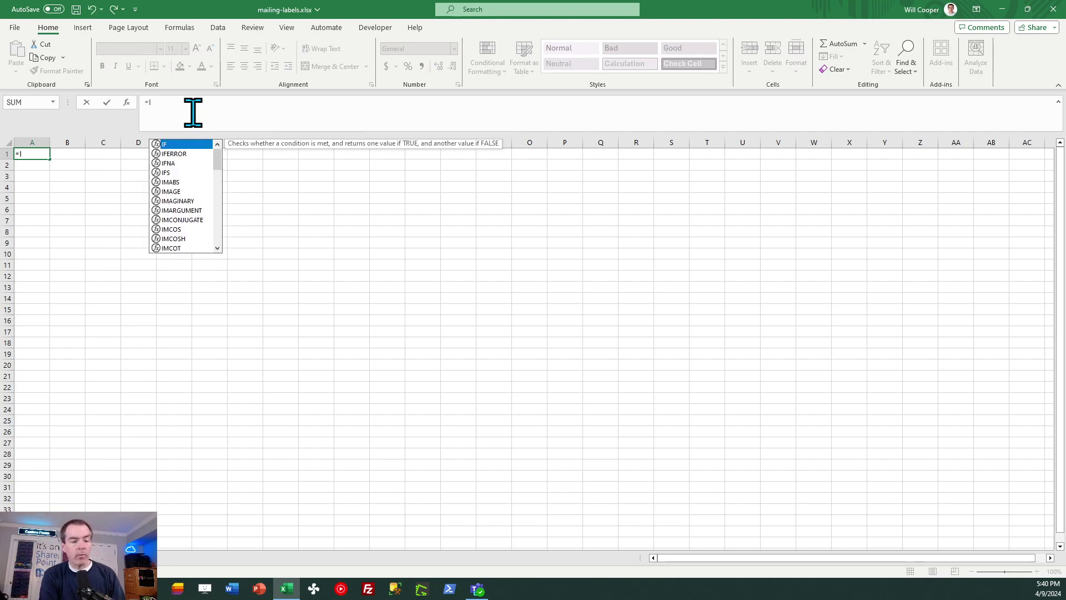
type("NDIRECT")
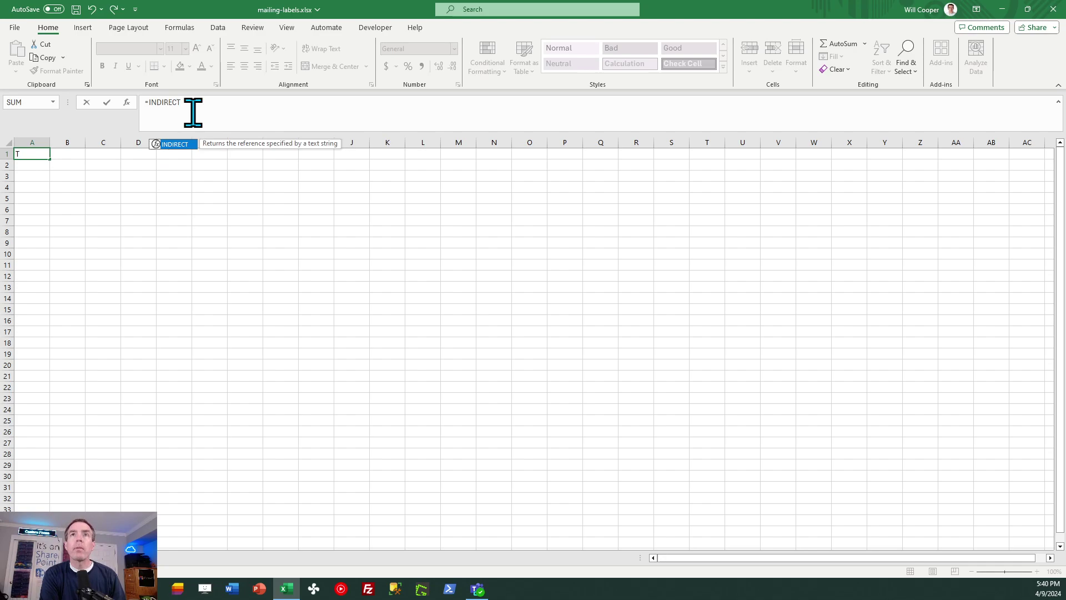
type("(")
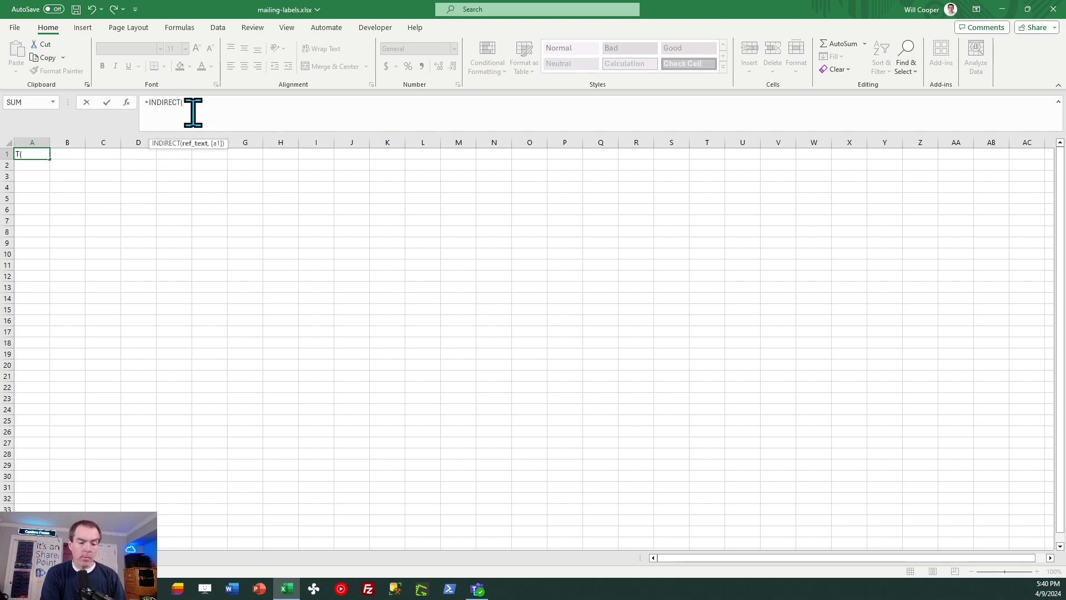
type("\"query")
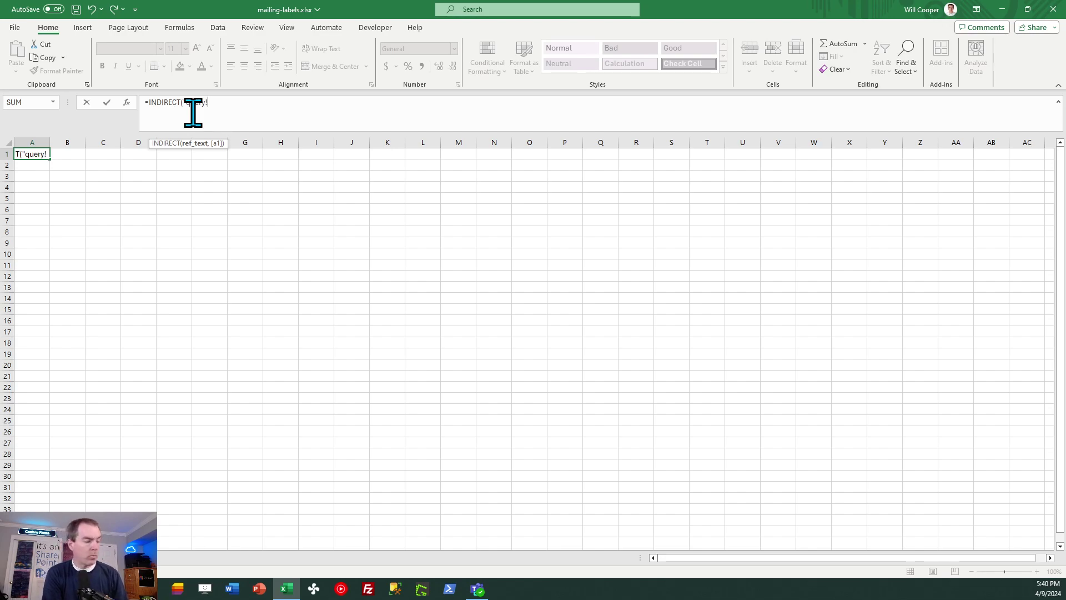
type("!D\" & ")
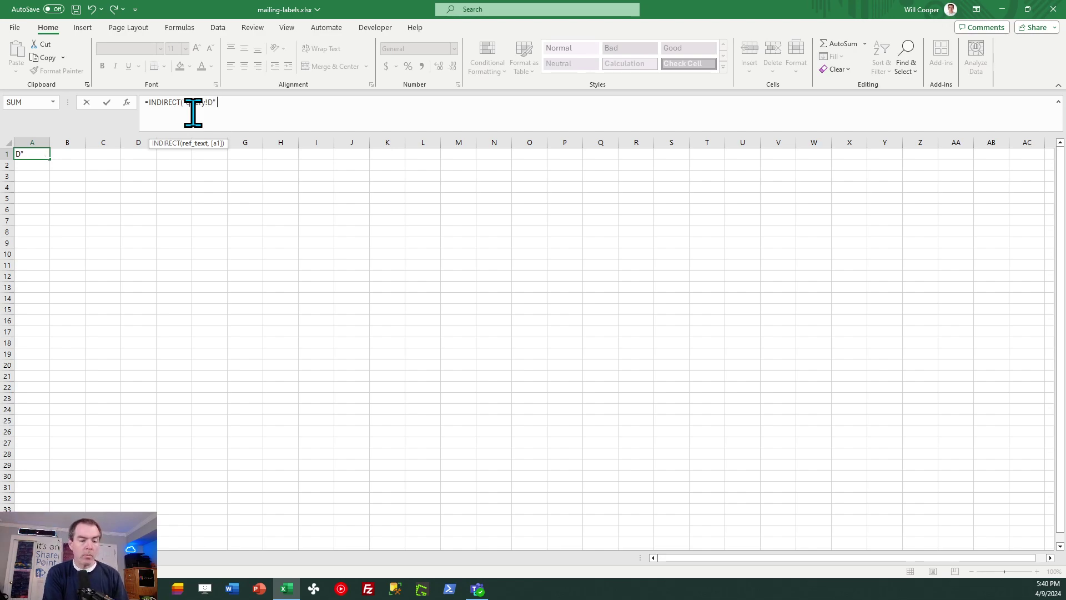
type("(((")
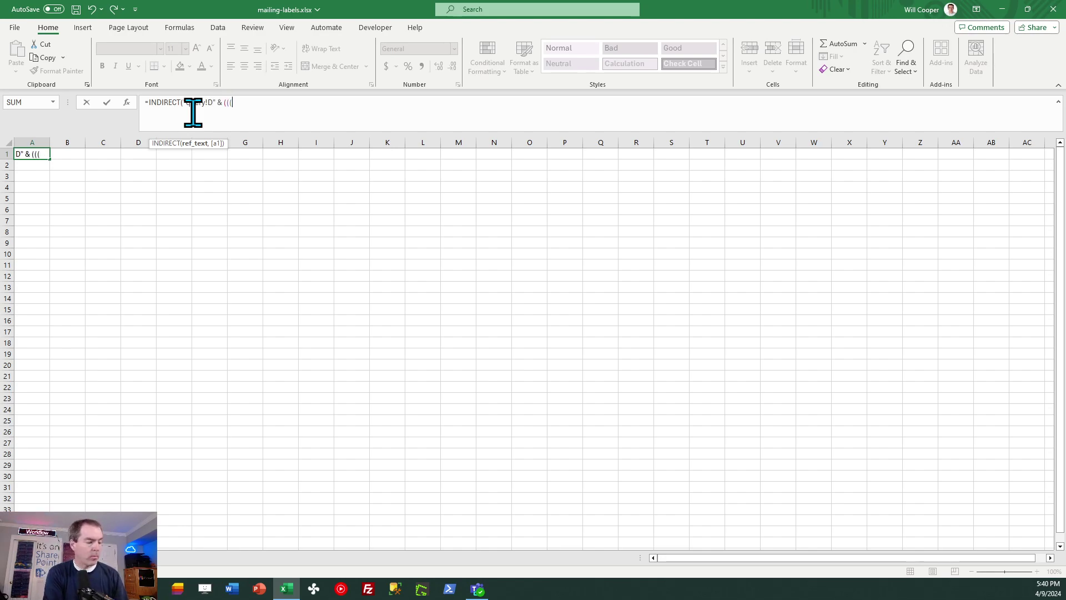
type("ROW()")
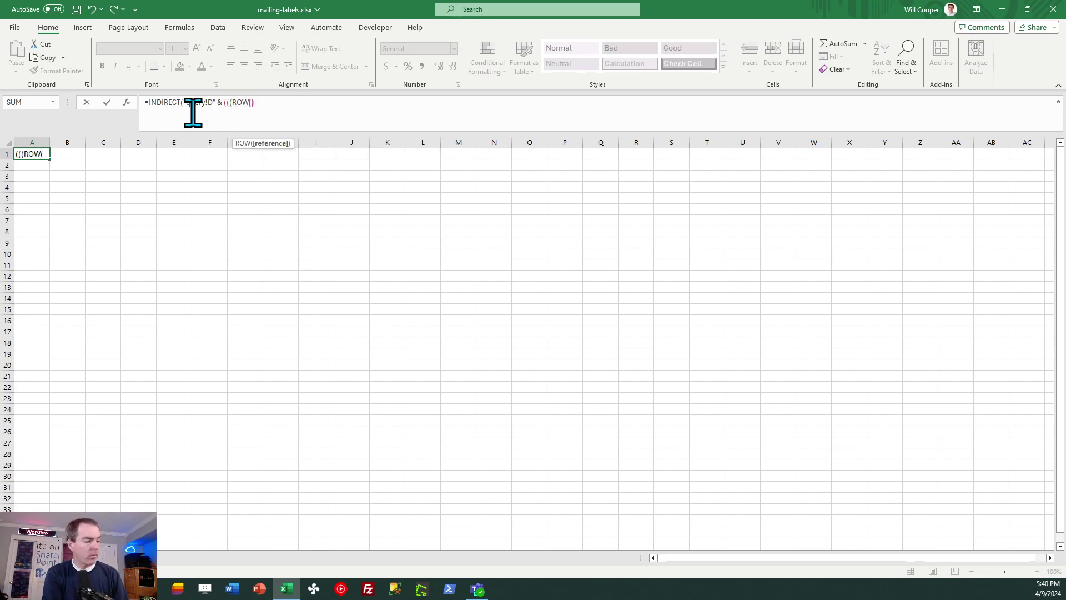
type("-1")
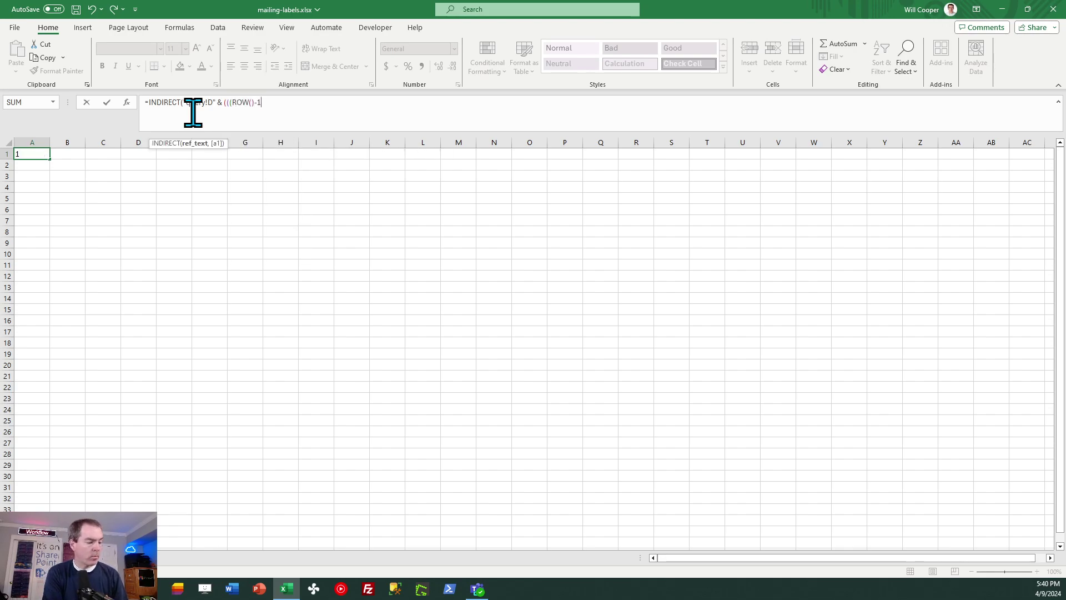
type(")*")
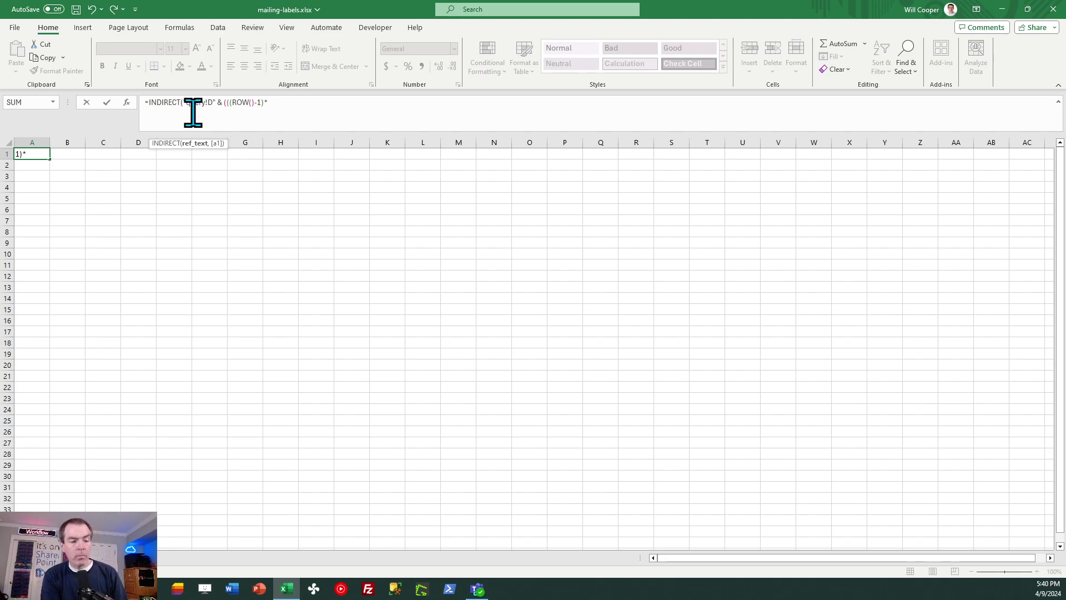
type("3)")
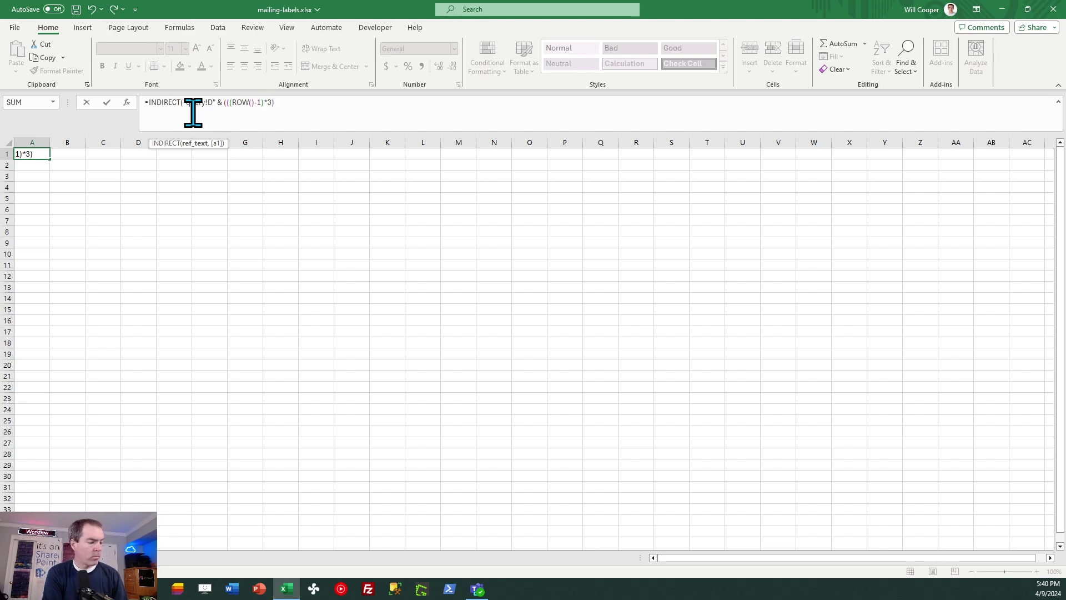
type("+2))")
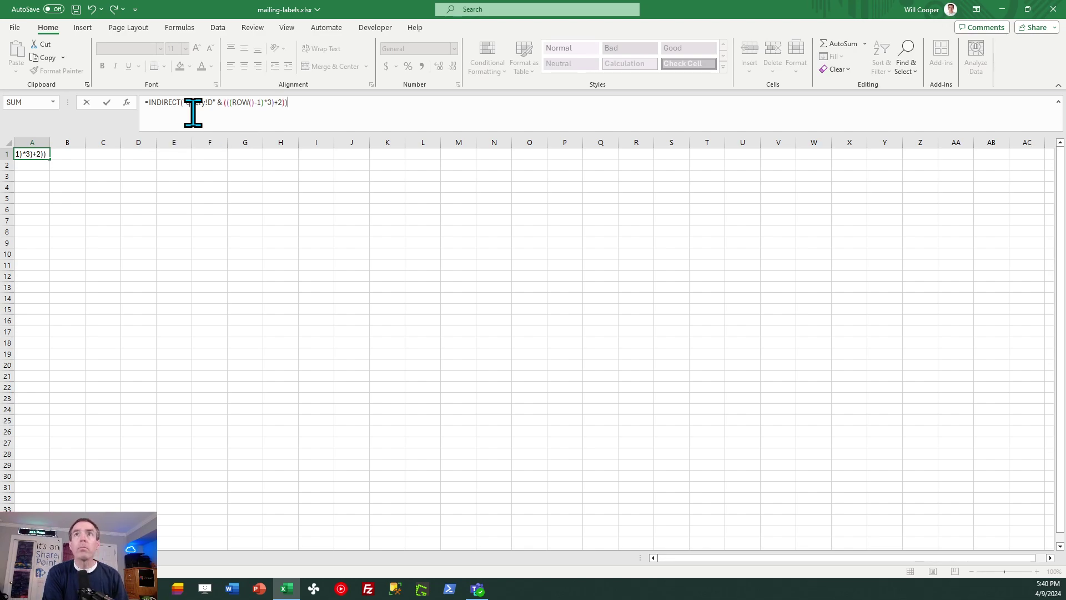
key("Return")
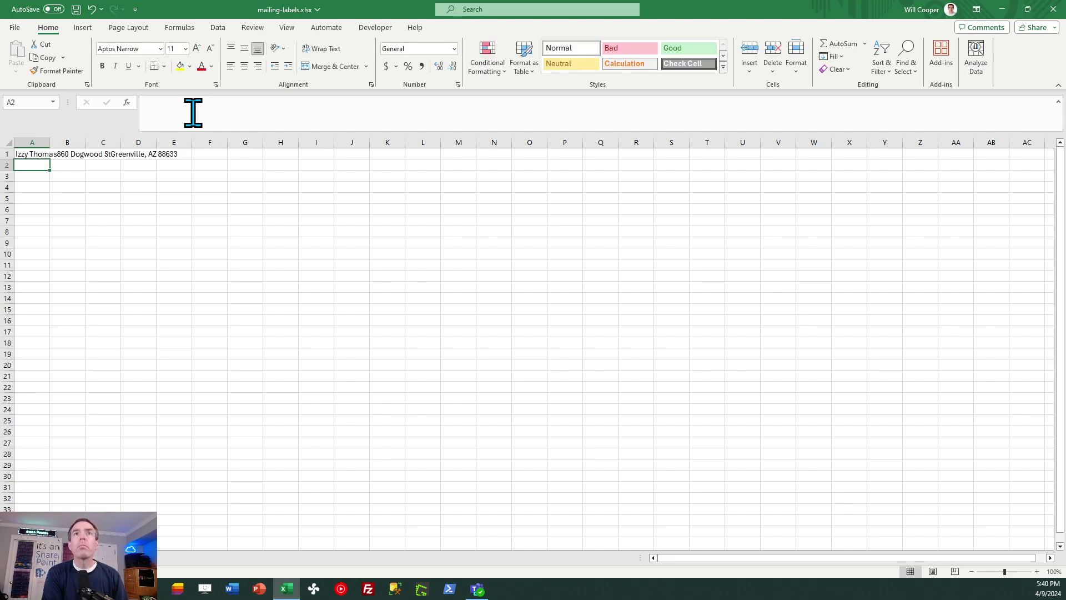
key("Up")
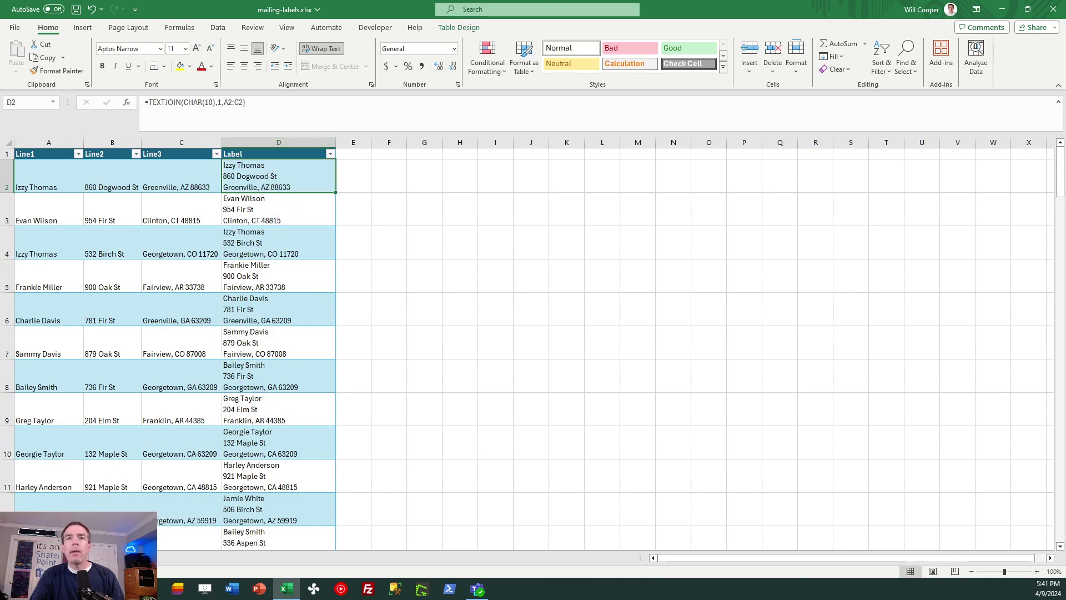
Step: Set the width of columns A to C on the INDIRECT formula's sheet to 34.1
key("ctrl+Page_Up")
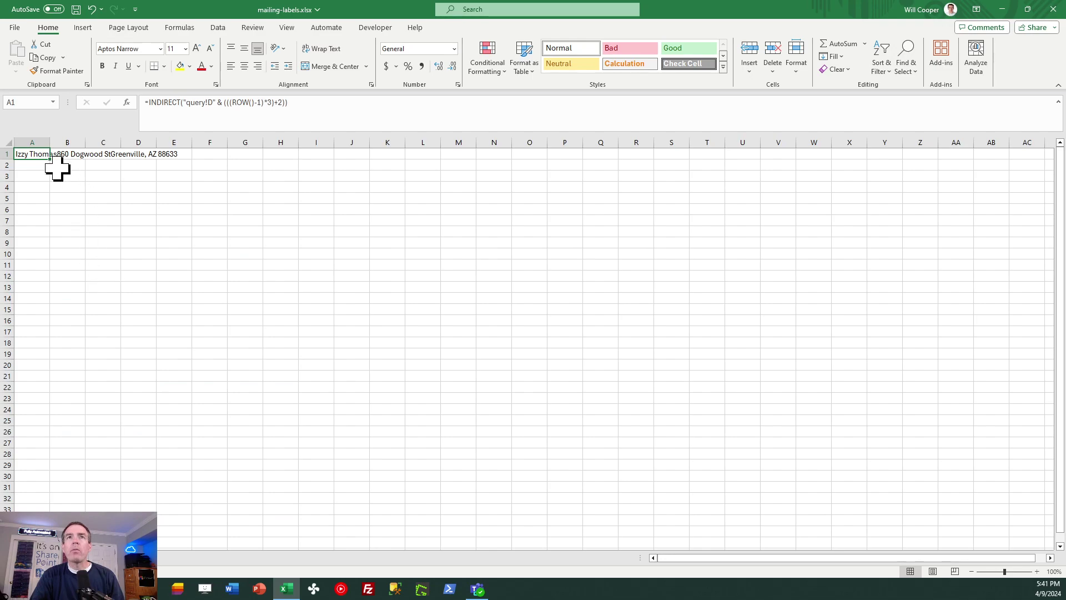
left_click_drag(33, 142, 114, 142)
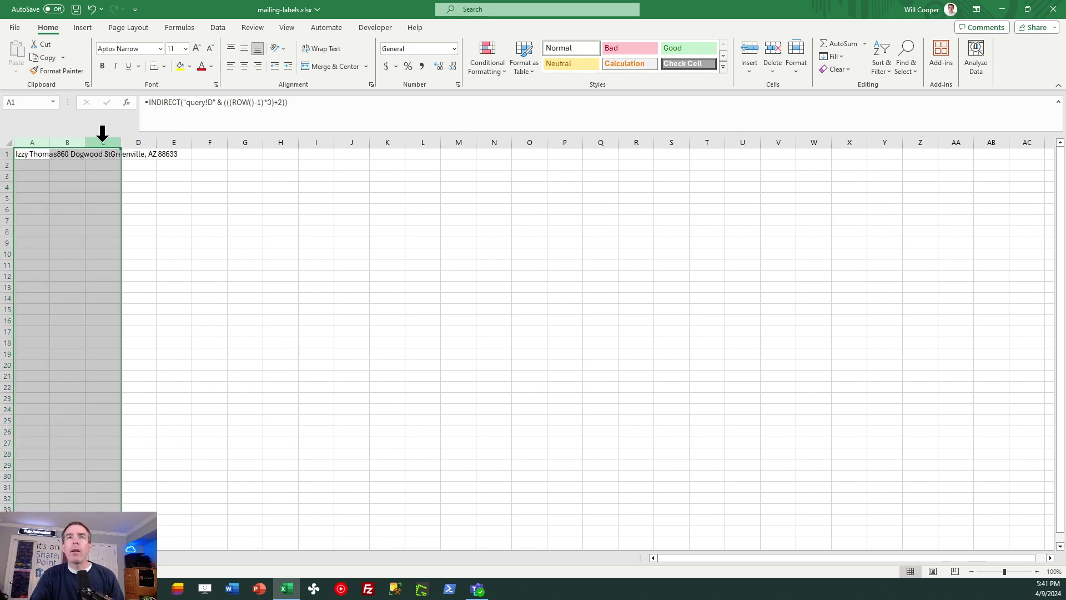
right_click(103, 142)
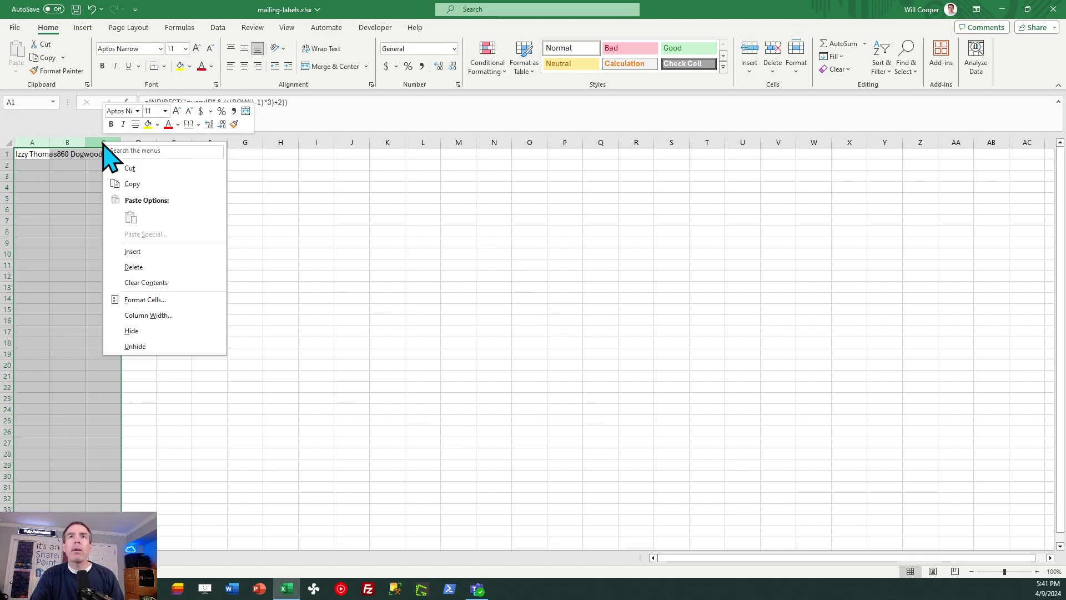
left_click(178, 316)
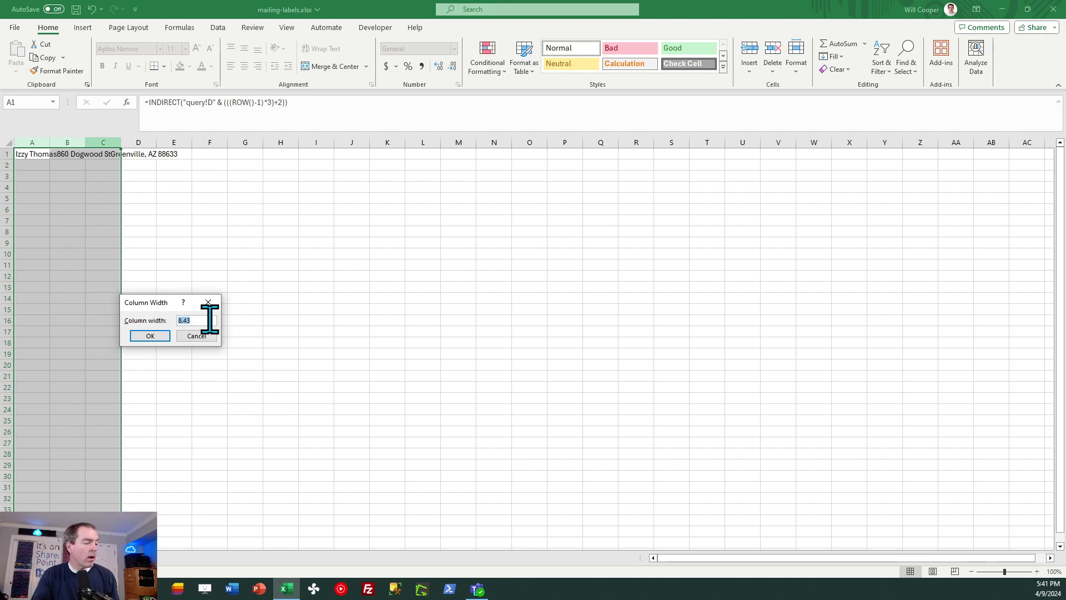
type("34.")
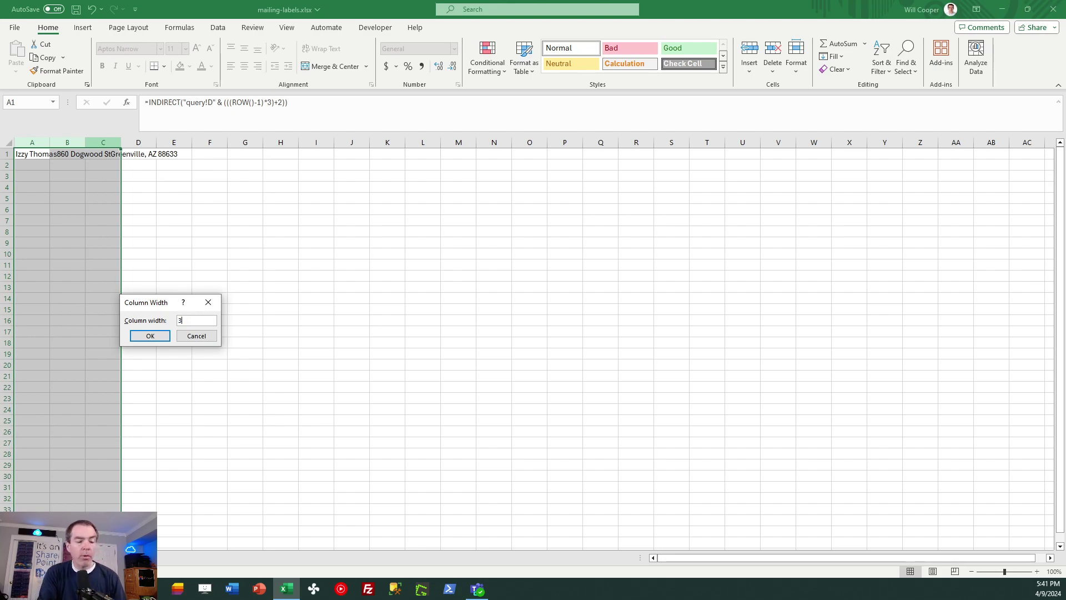
type("1")
key("Return")
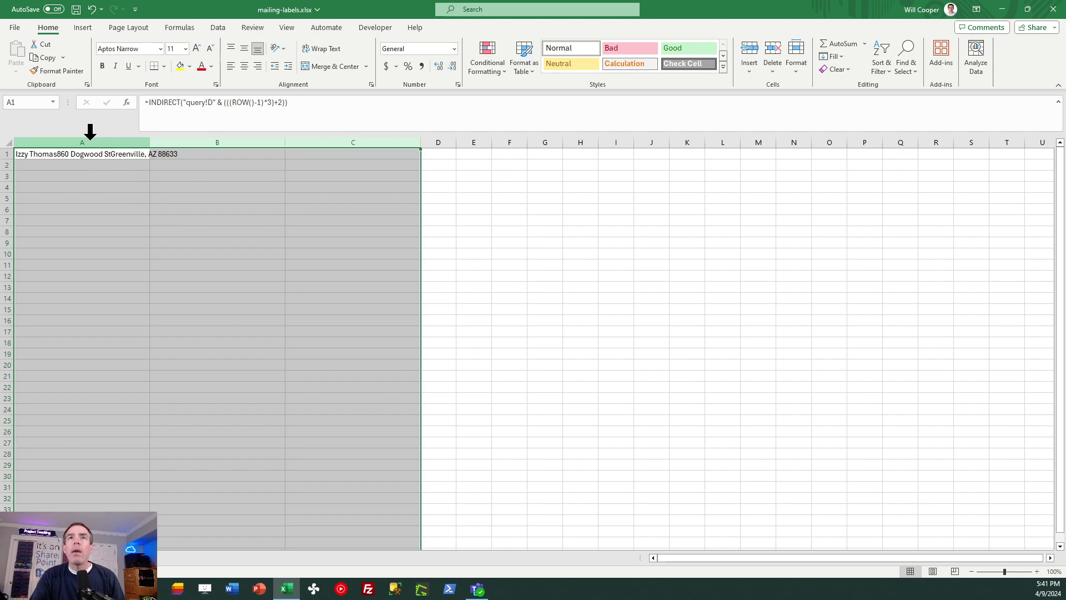
Step: Set the height of all rows on the label layout sheet to 70
left_click(7, 142)
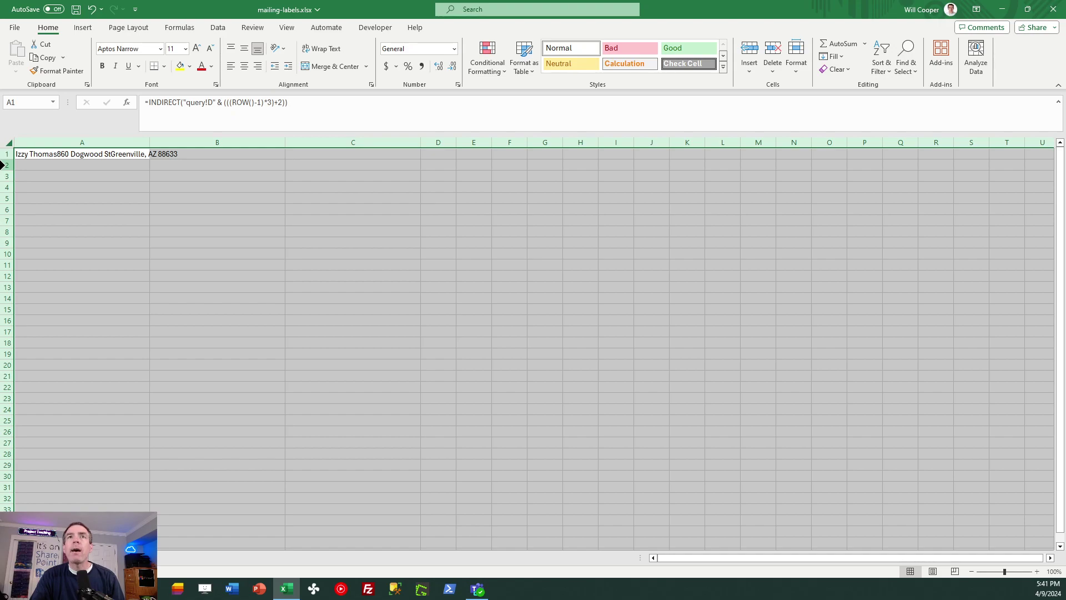
right_click(2, 164)
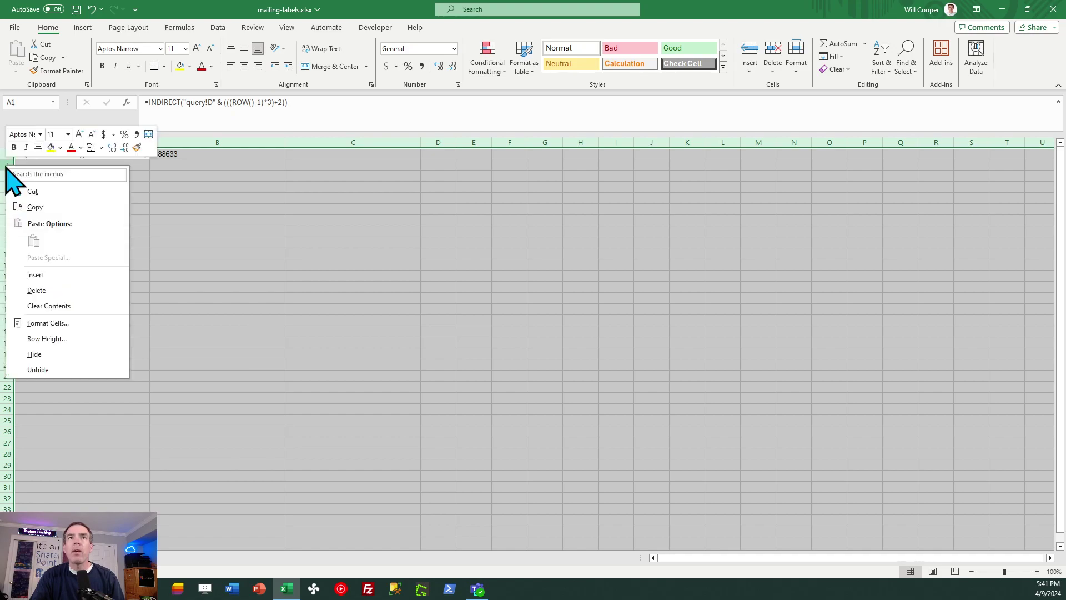
left_click(65, 338)
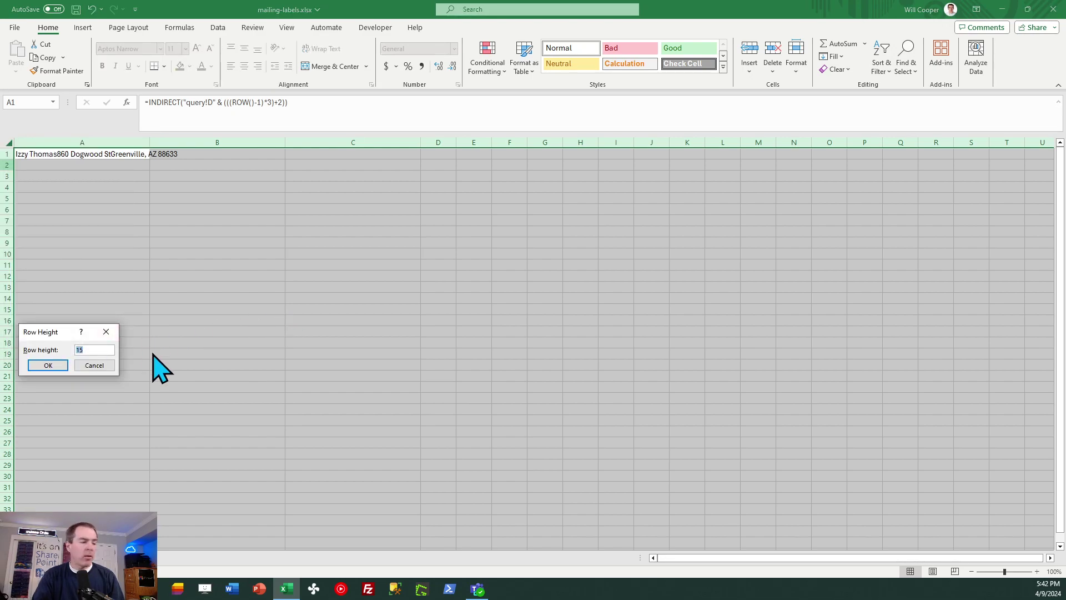
type("70")
key("Return")
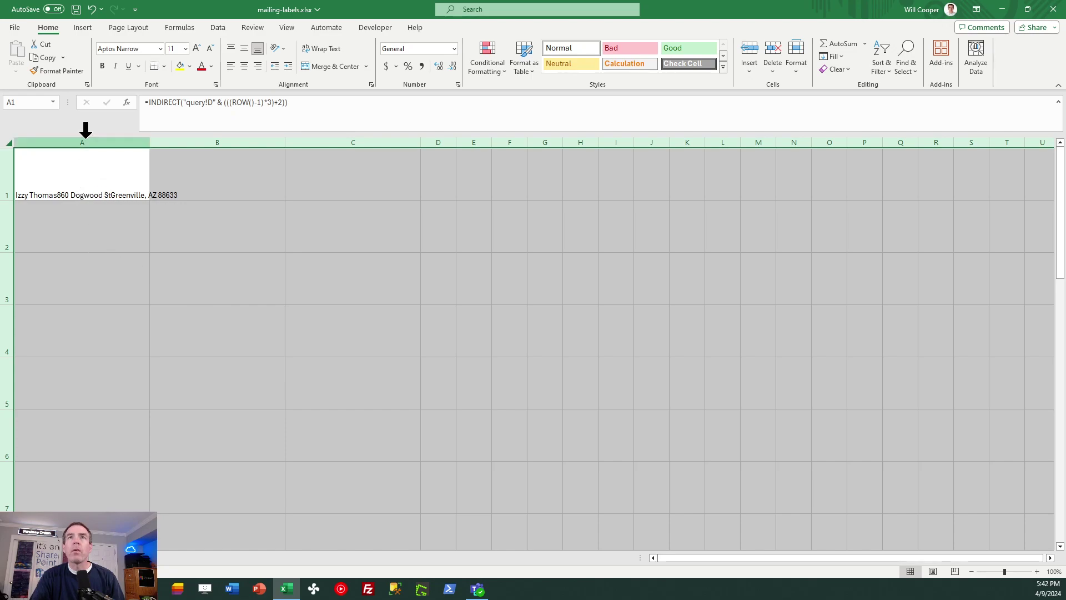
Step: Turn on text wrapping and middle vertical alignment for columns A to C
left_click_drag(84, 139, 319, 136)
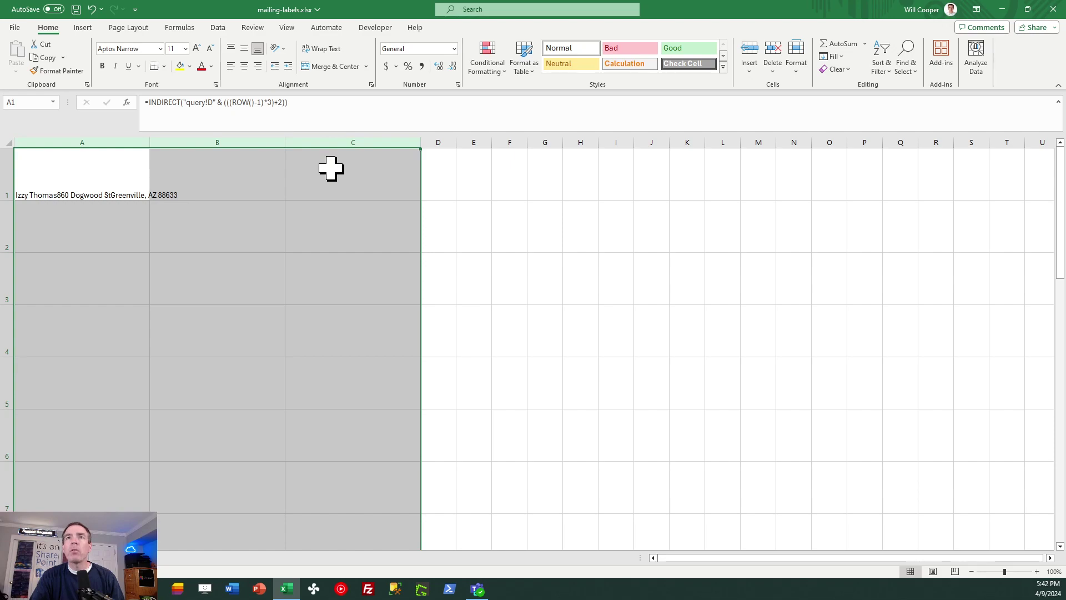
left_click(330, 50)
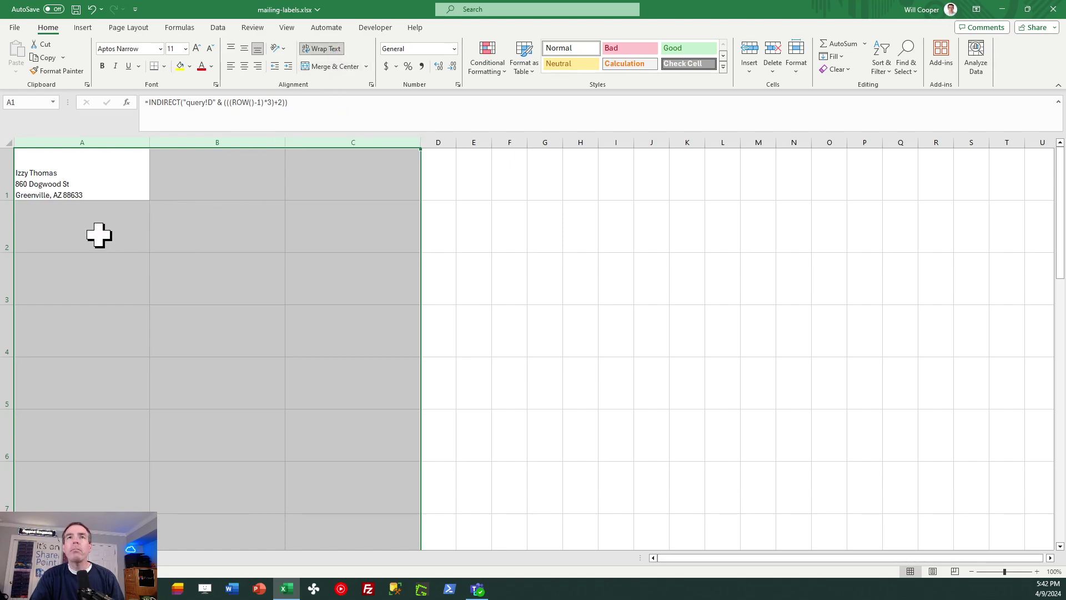
left_click(244, 49)
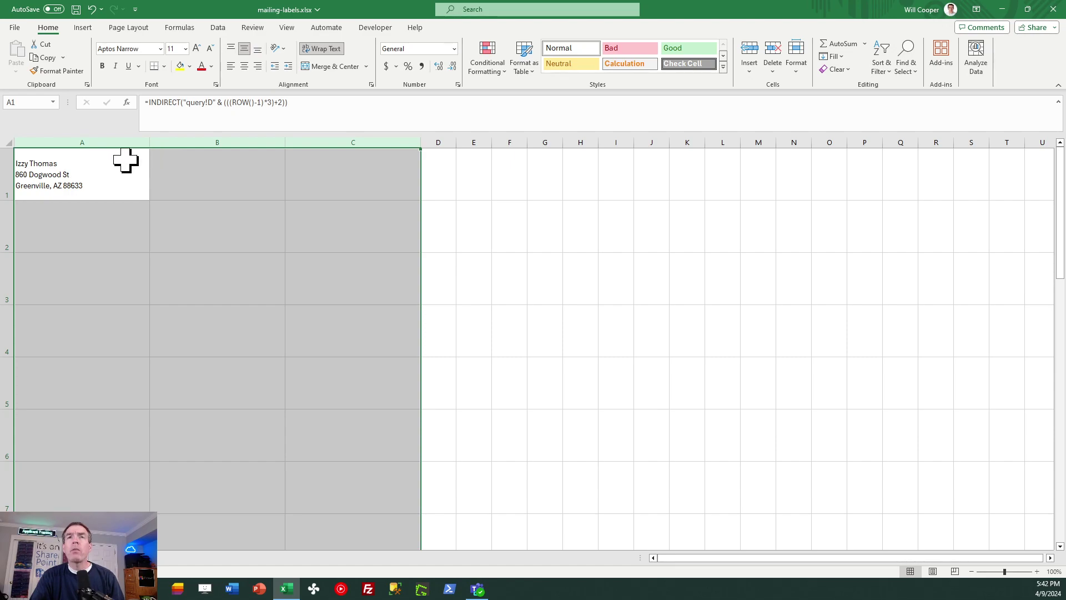
Step: Try to give columns A to C an indent of 2 while keeping General horizontal alignment
right_click(98, 168)
left_click(169, 326)
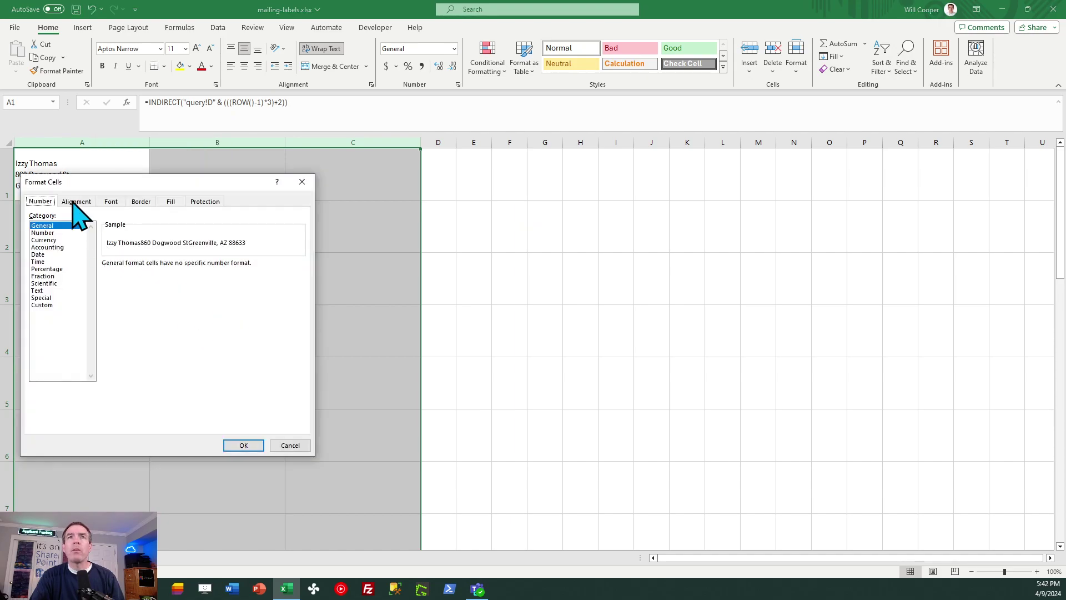
left_click(76, 202)
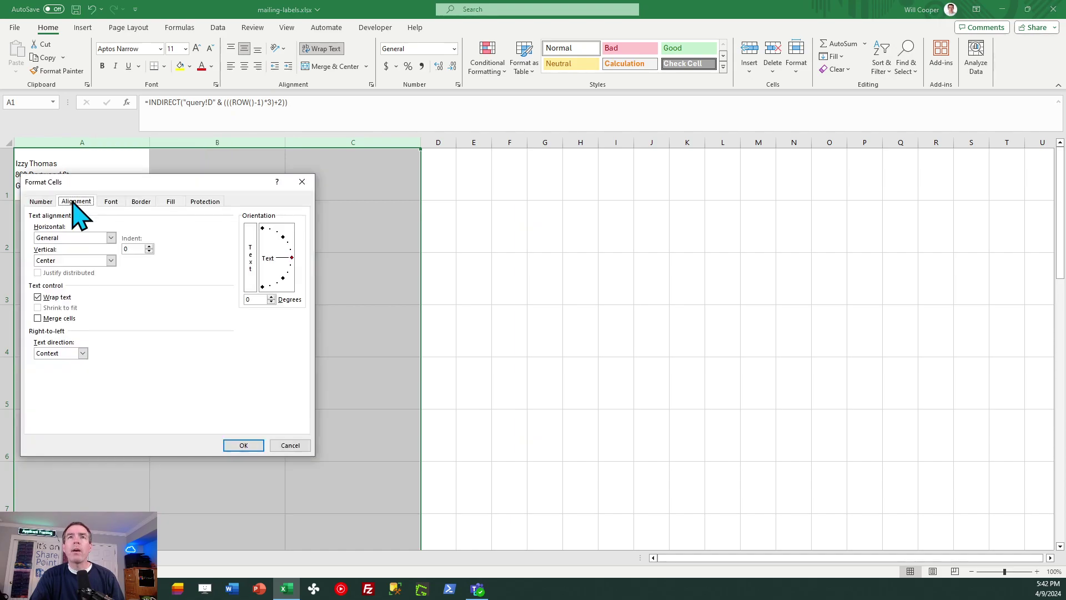
left_click(138, 249)
key("BackSpace")
type("2")
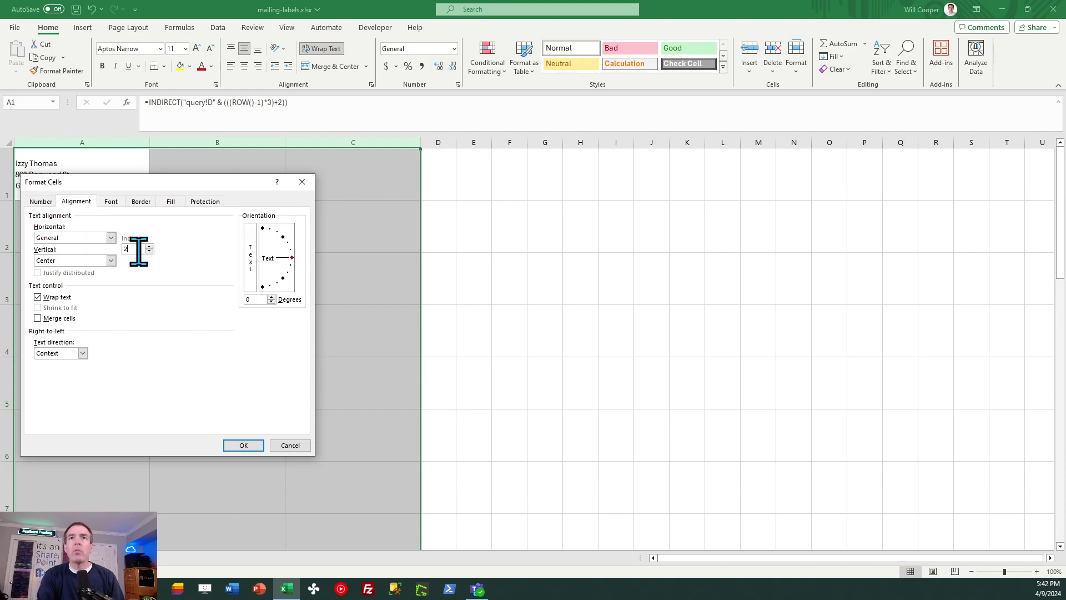
key("Tab")
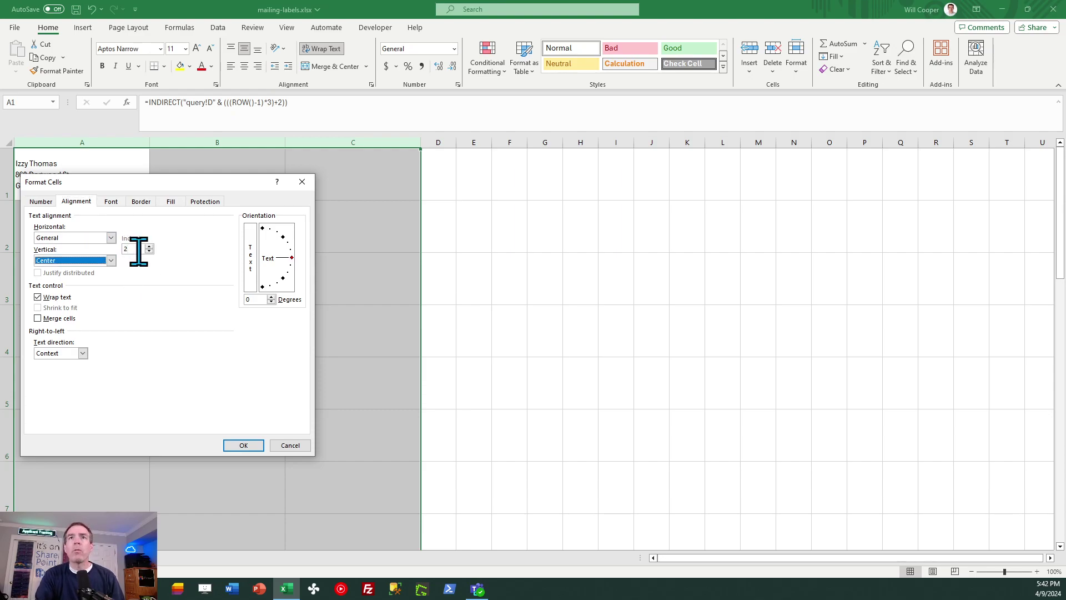
left_click(245, 444)
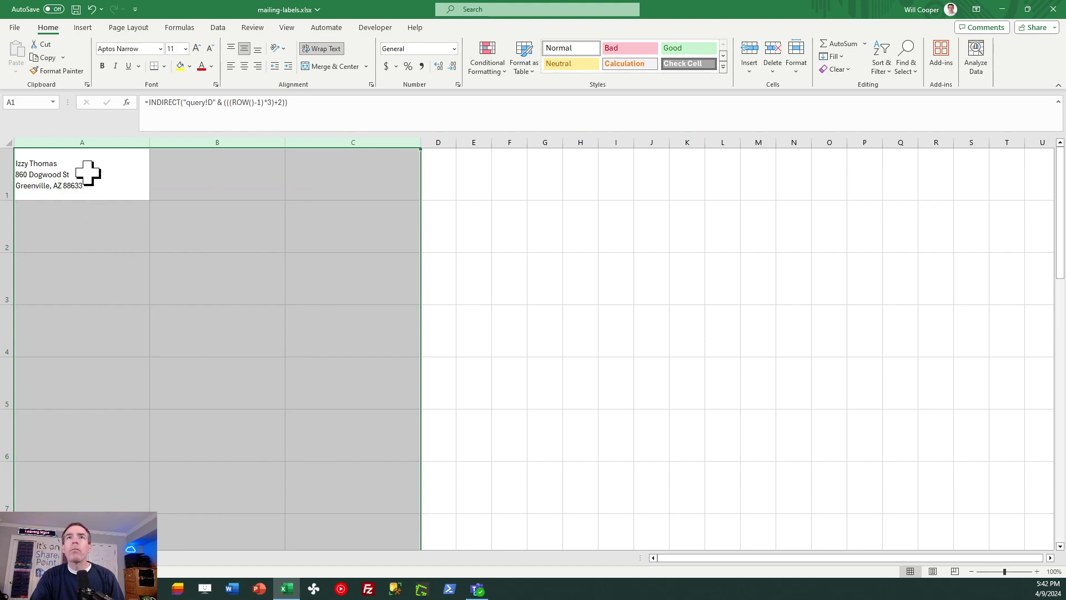
Step: Format columns A to C with Left (Indent) horizontal alignment and an indent of 2
left_click(76, 139)
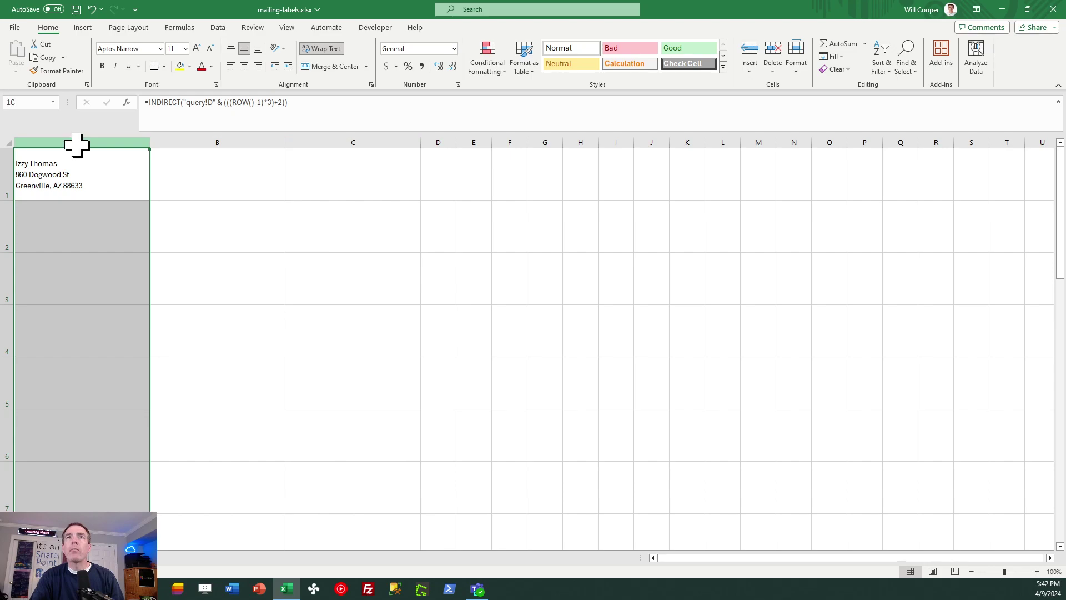
left_click_drag(78, 140, 316, 133)
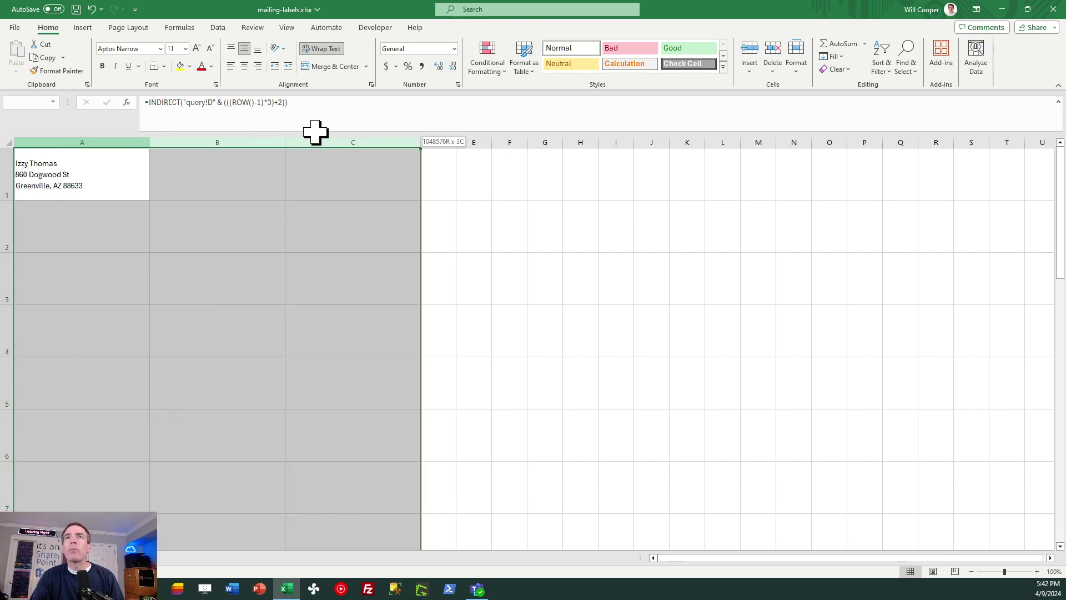
right_click(93, 173)
left_click(145, 331)
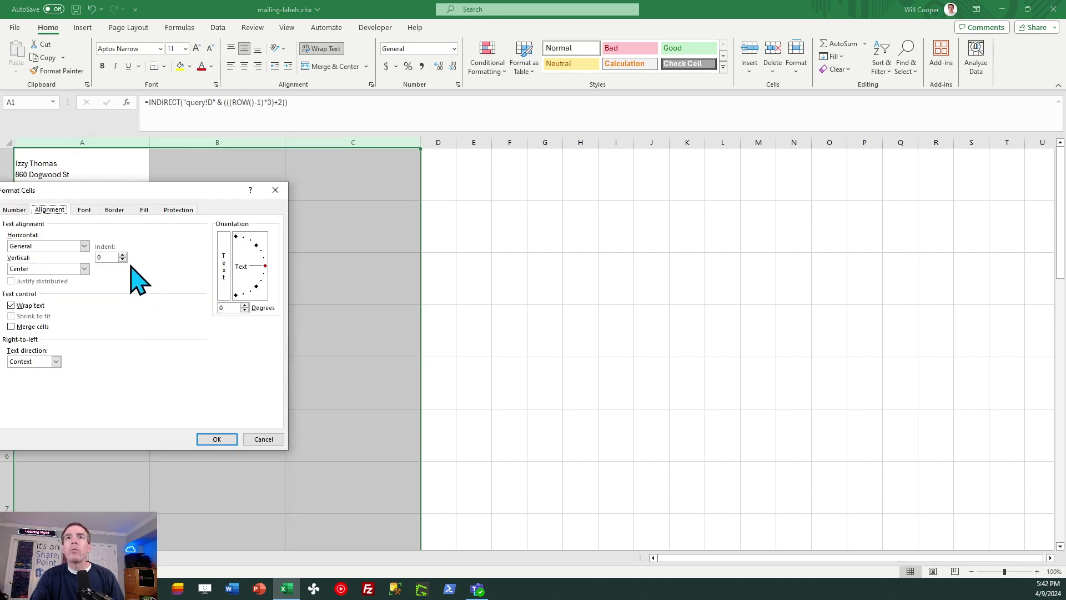
left_click_drag(83, 189, 241, 175)
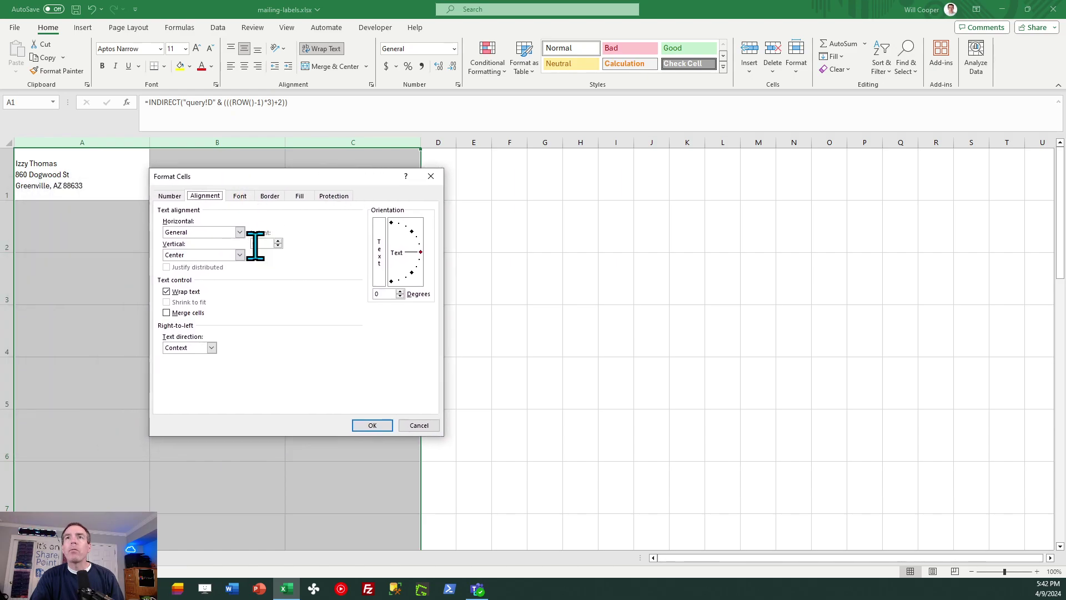
left_click(255, 242)
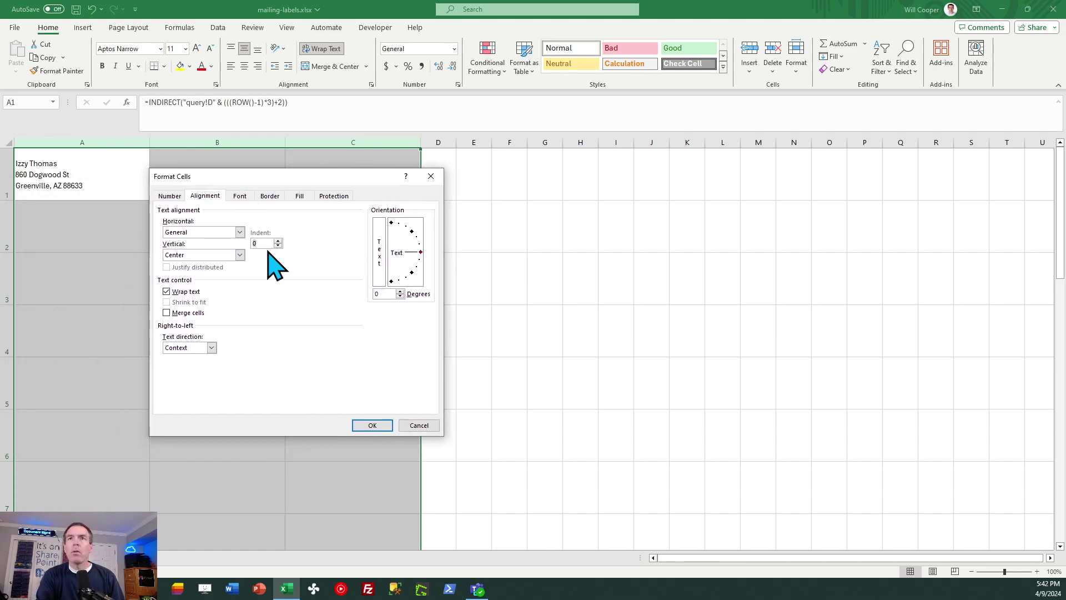
type("2")
key("Tab")
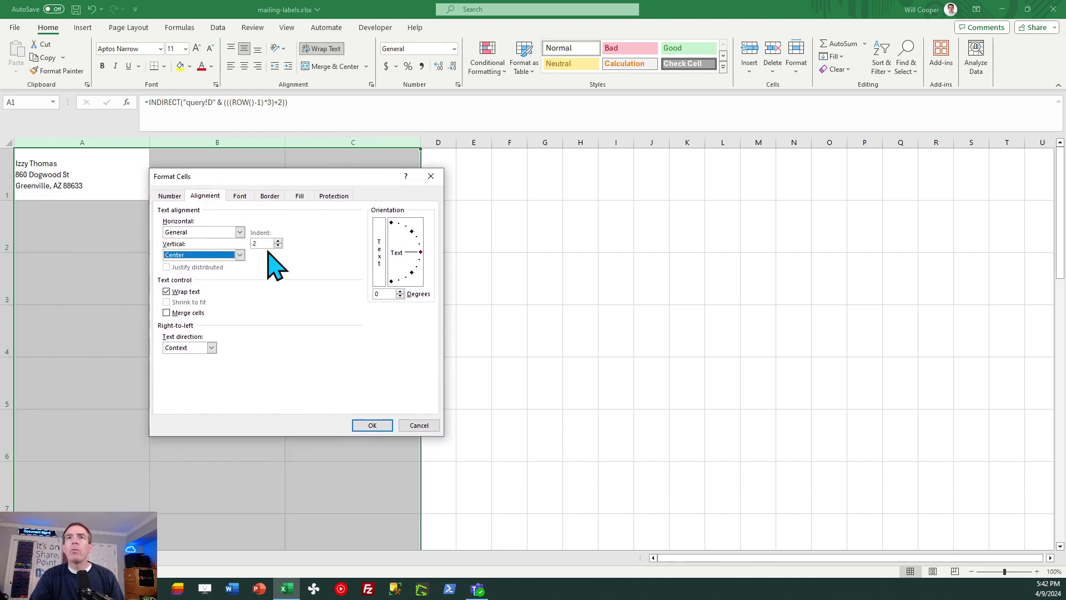
left_click(240, 232)
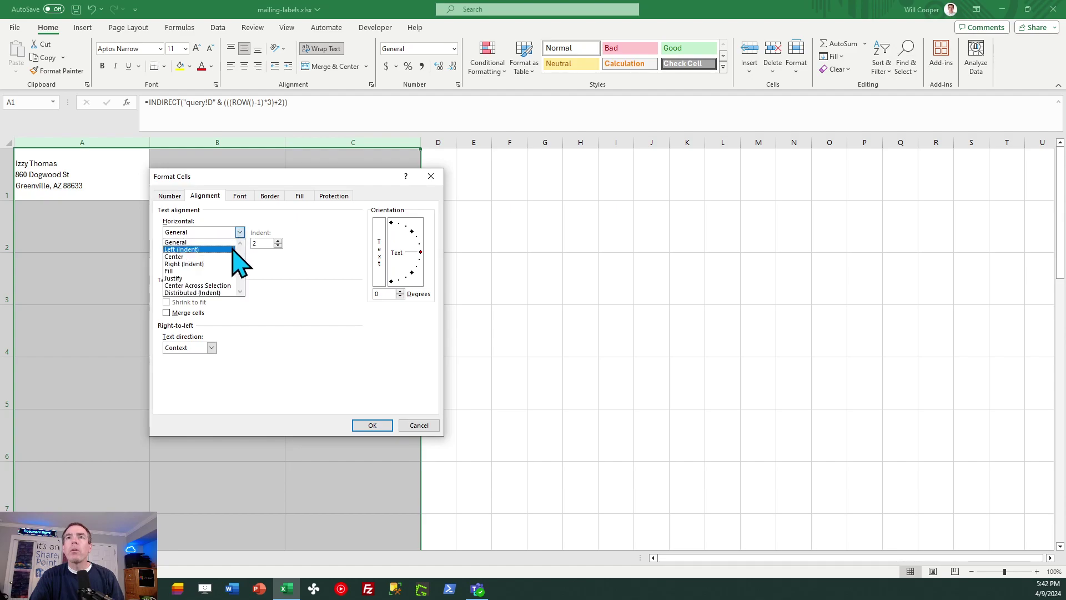
left_click(237, 245)
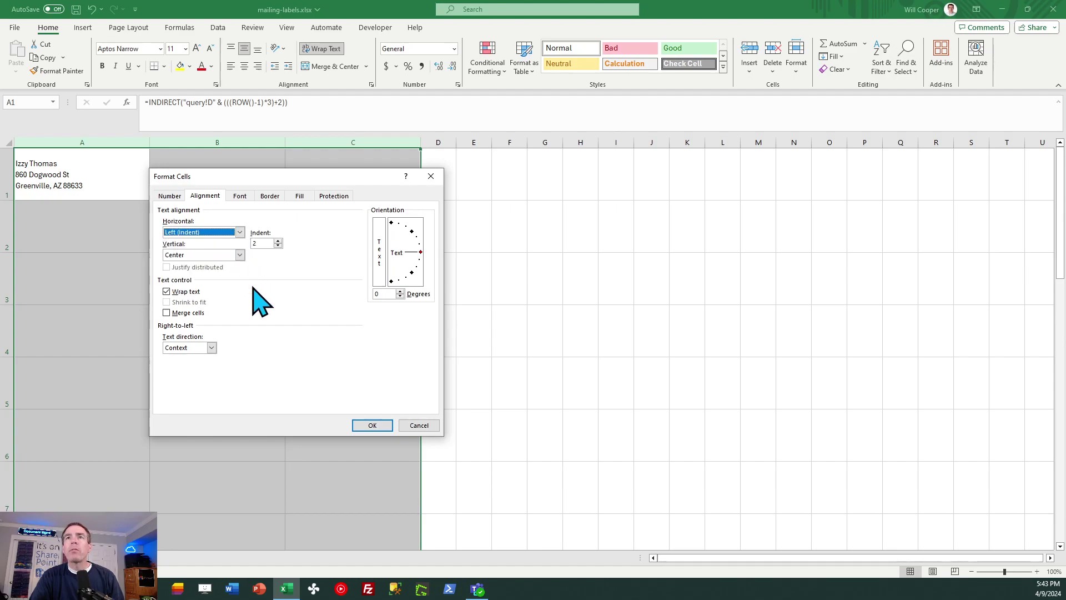
left_click(366, 426)
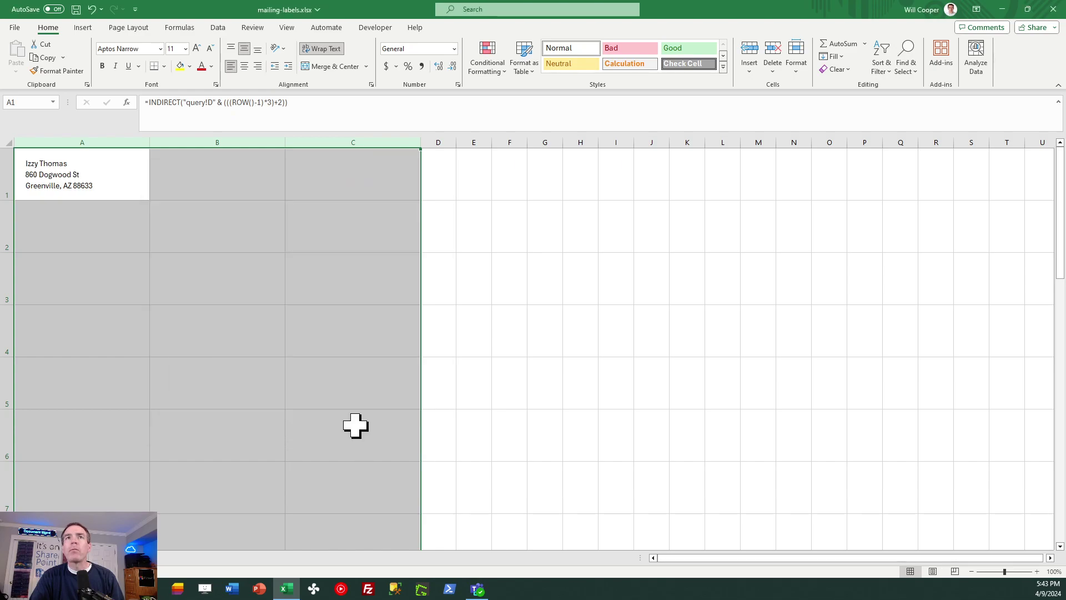
Step: Copy the INDIRECT formula from A1 into B1 and C1
left_click(226, 328)
left_click(113, 172)
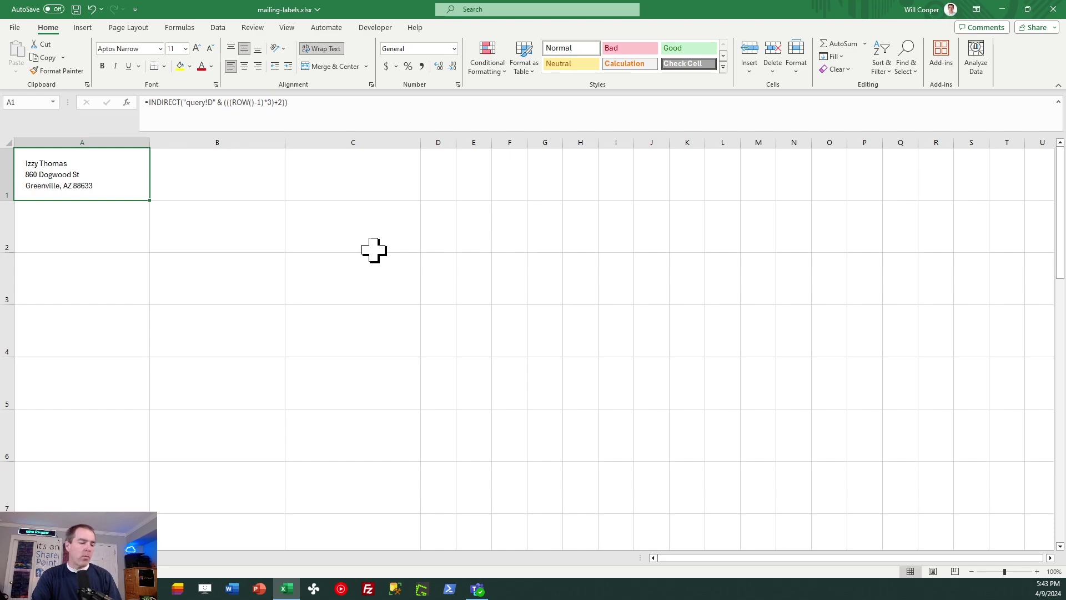
key("ctrl+c")
key("Right")
key("ctrl+v")
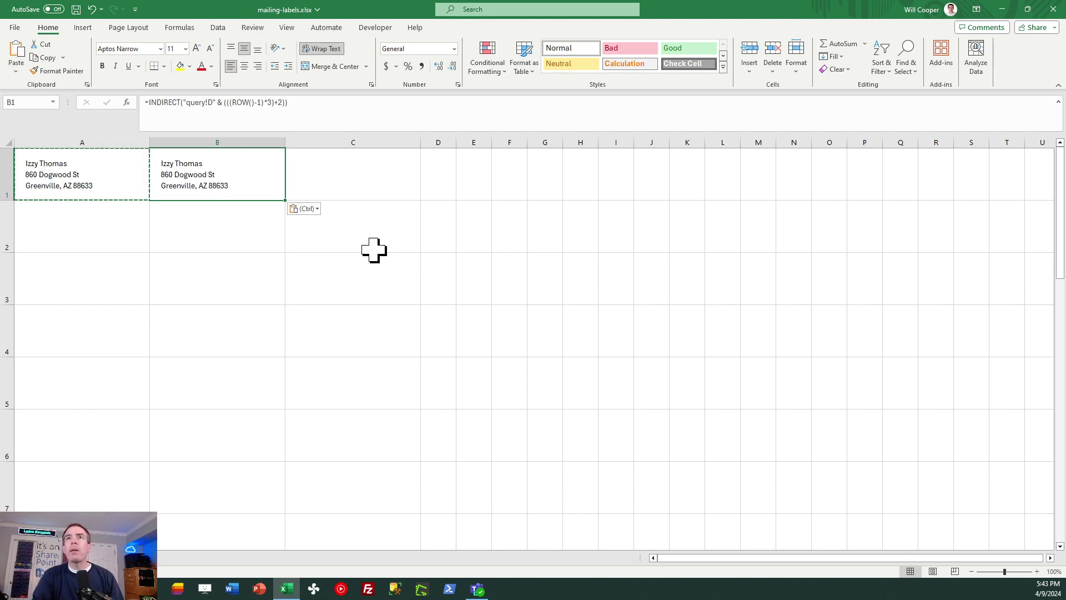
key("Right")
key("ctrl+v")
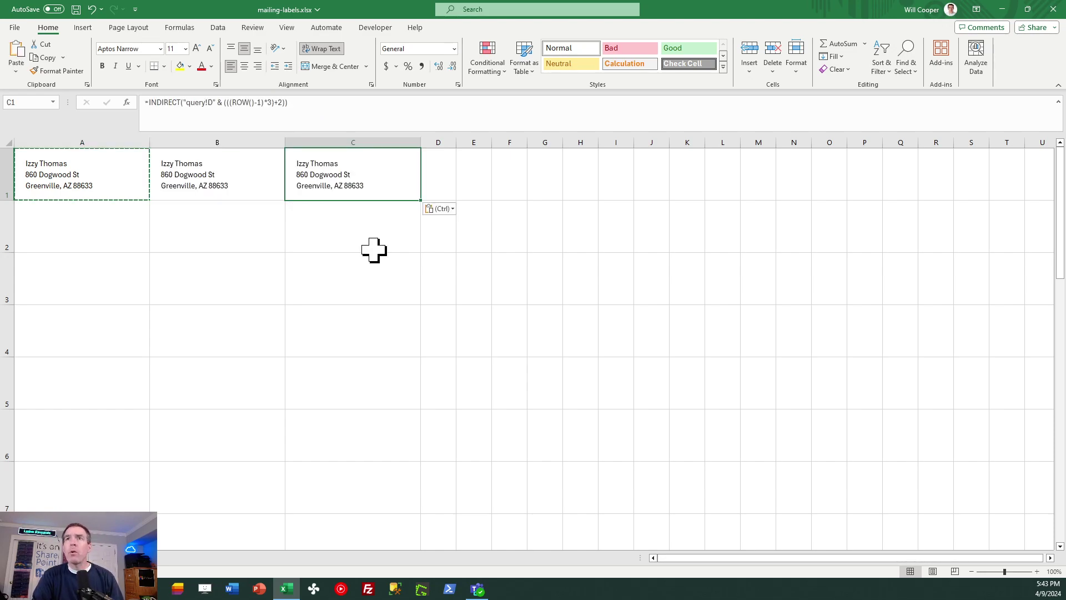
Step: Change the offset at the end of B1's formula to +3, giving =INDIRECT("query!D" & (((ROW()-1)*3)+3))
left_click(373, 249)
key("Up")
key("Left")
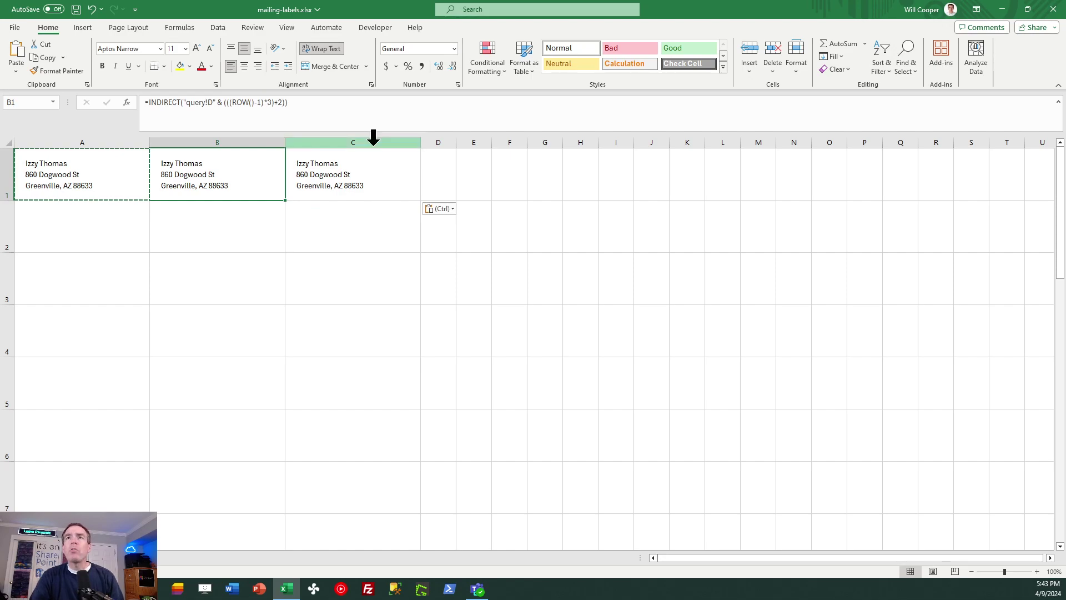
left_click(317, 105)
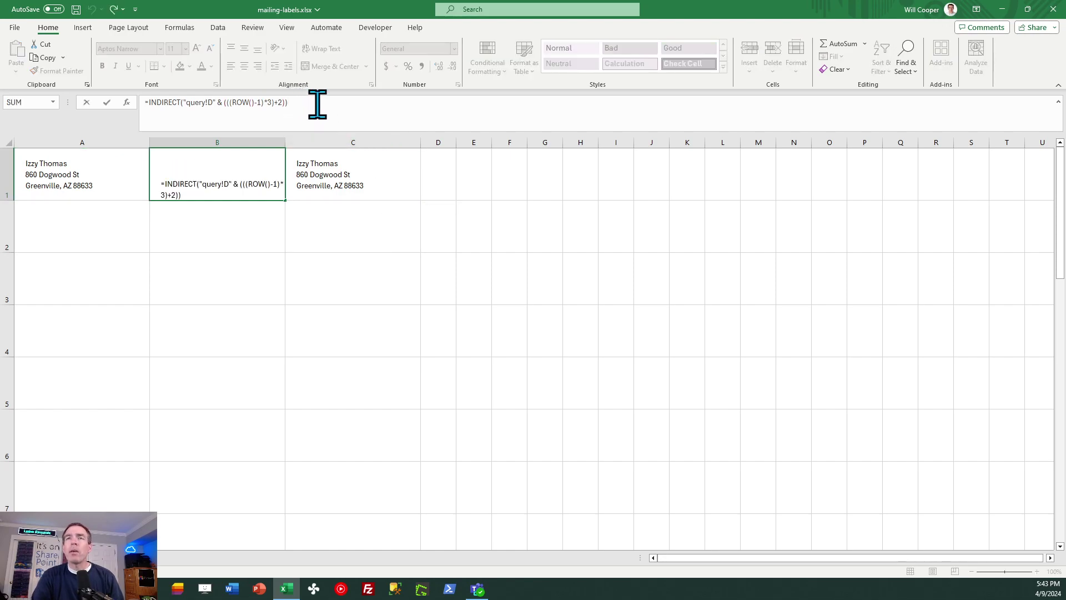
key("Left")
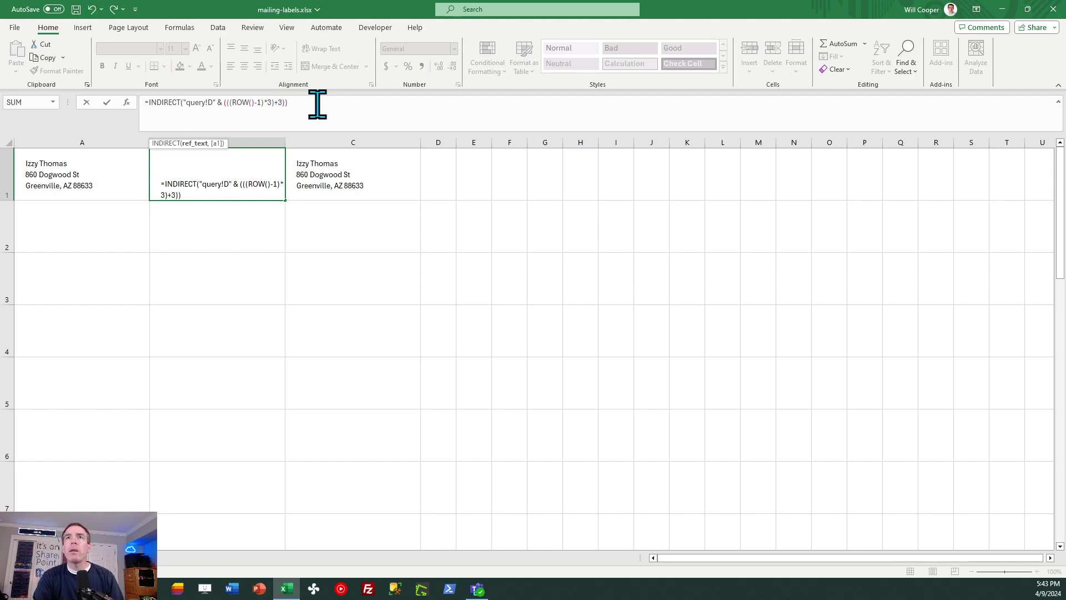
key("Return")
Step: Change the offset at the end of C1's INDIRECT formula to +4 to pull the label from query!D4, and return to A1
key("Up")
key("Right")
key("F2")
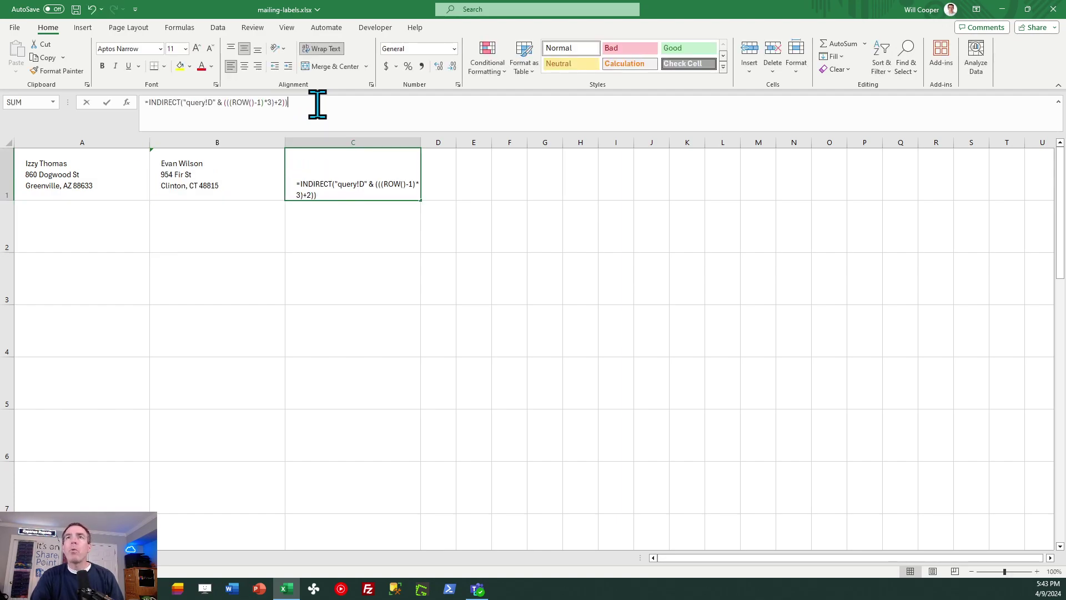
key("Left")
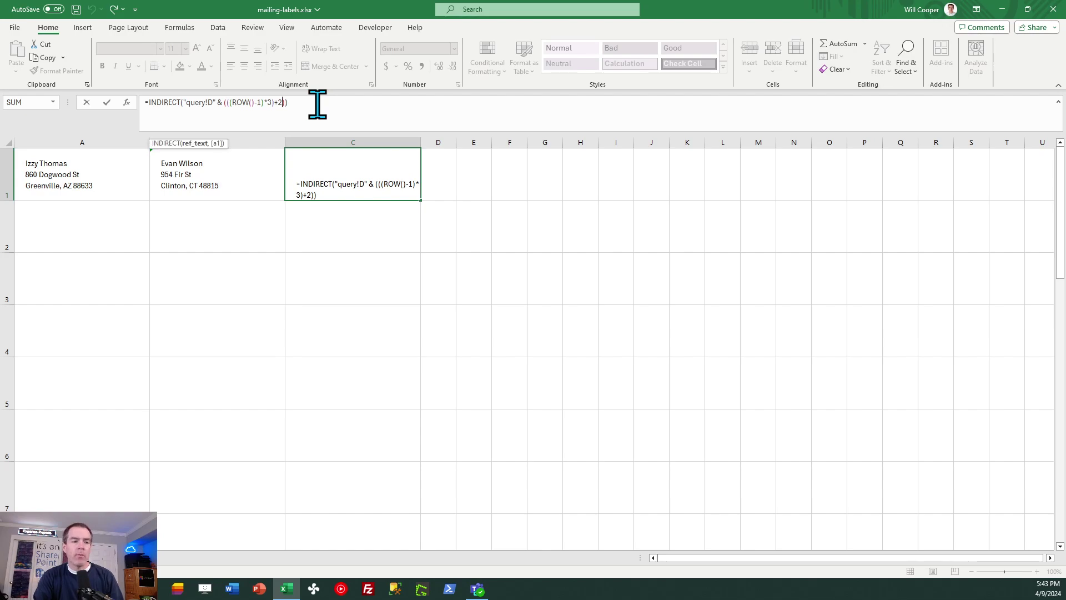
key("BackSpace")
key("Return")
key("Up")
key("Left")
key("Left")
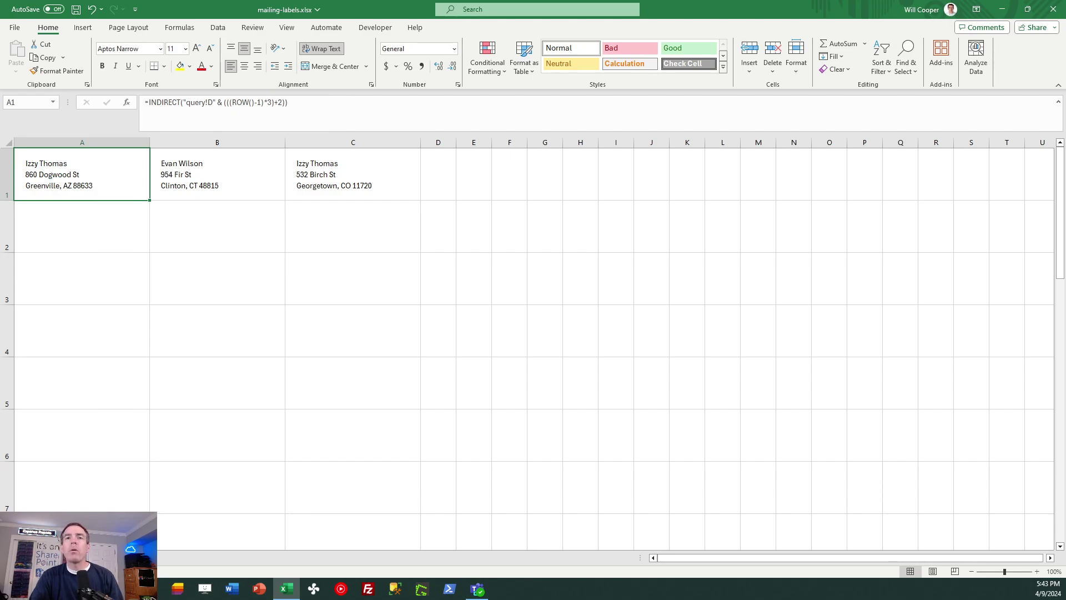
Step: Check the first three entries in the query sheet's Label column against the label layout, and return to the layout sheet
key("ctrl+Page_Up")
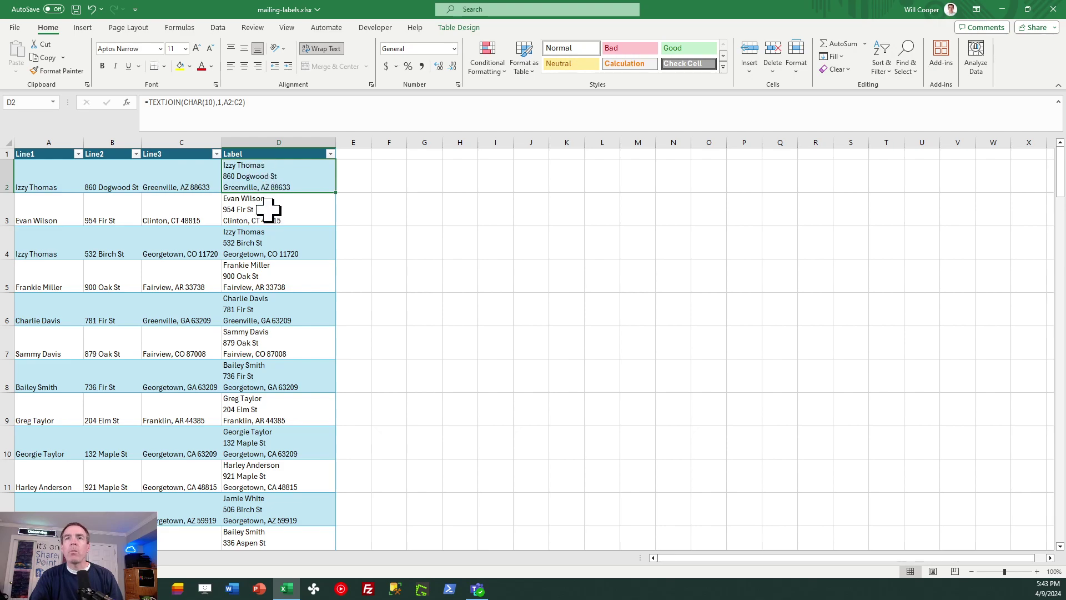
left_click(275, 239)
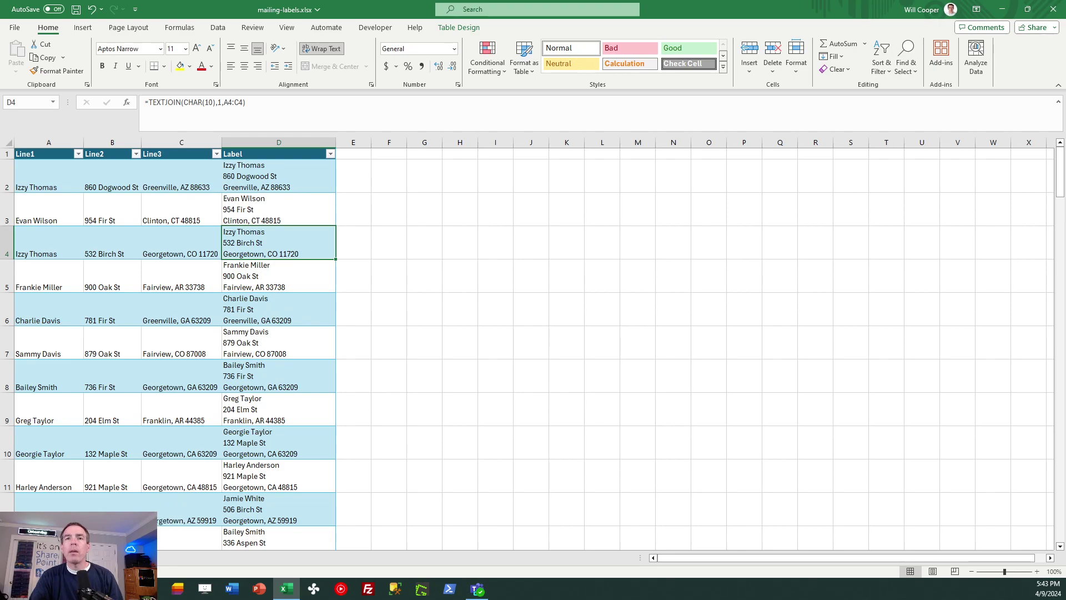
key("ctrl+Page_Down")
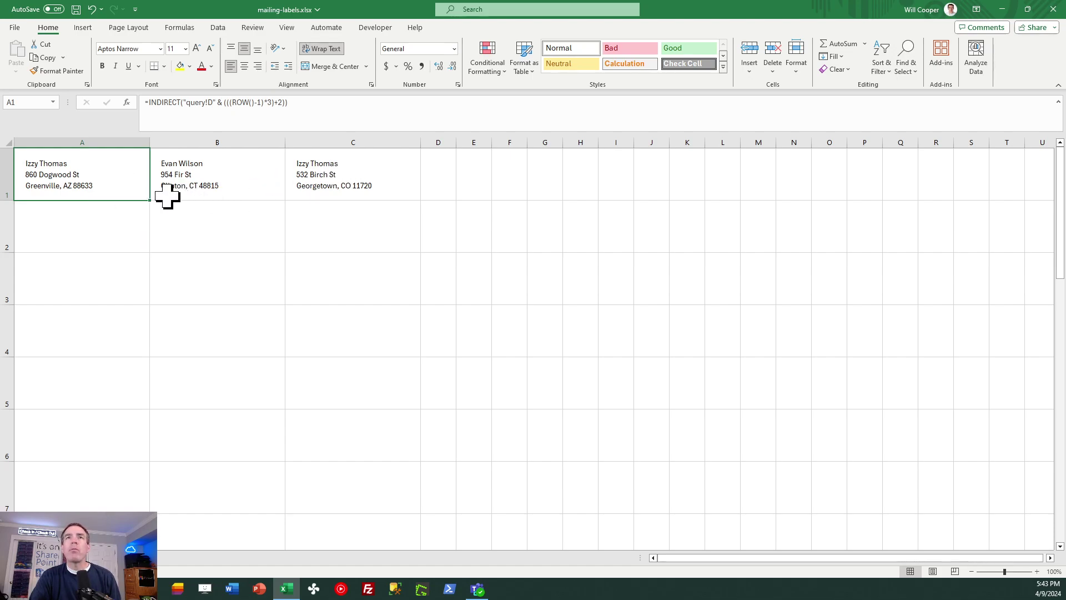
Step: Copy the INDIRECT formula from A1 down through A2:A100
left_click(114, 220)
left_click(116, 186)
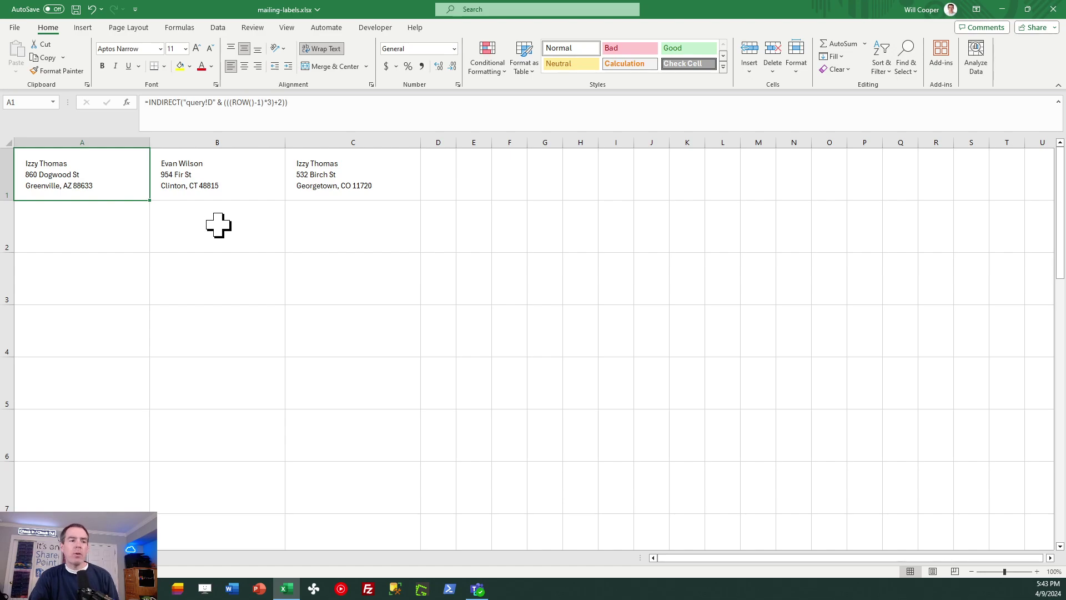
key("ctrl+c")
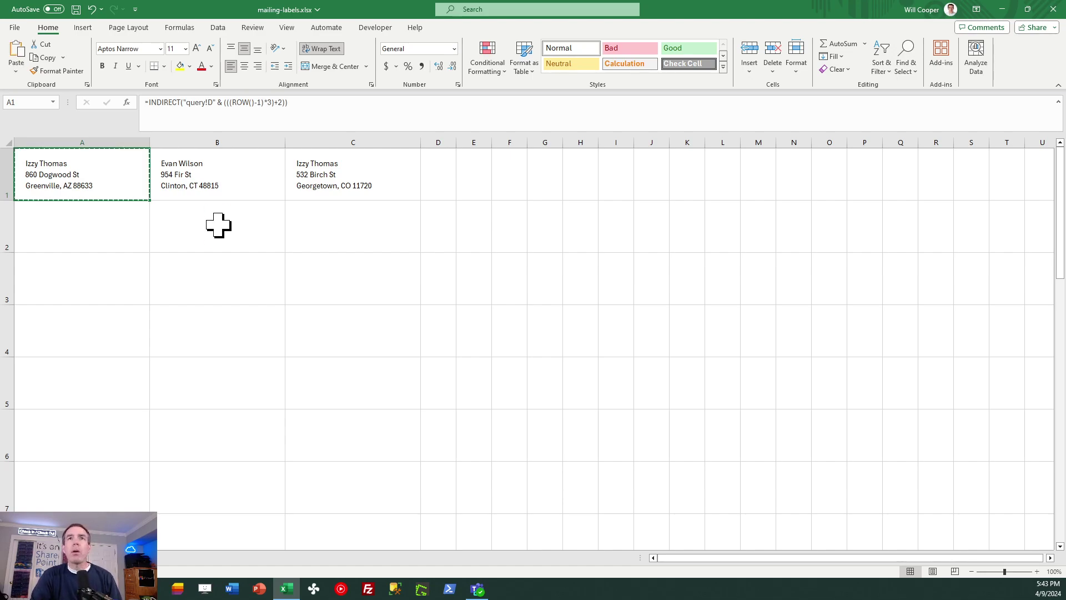
key("Down")
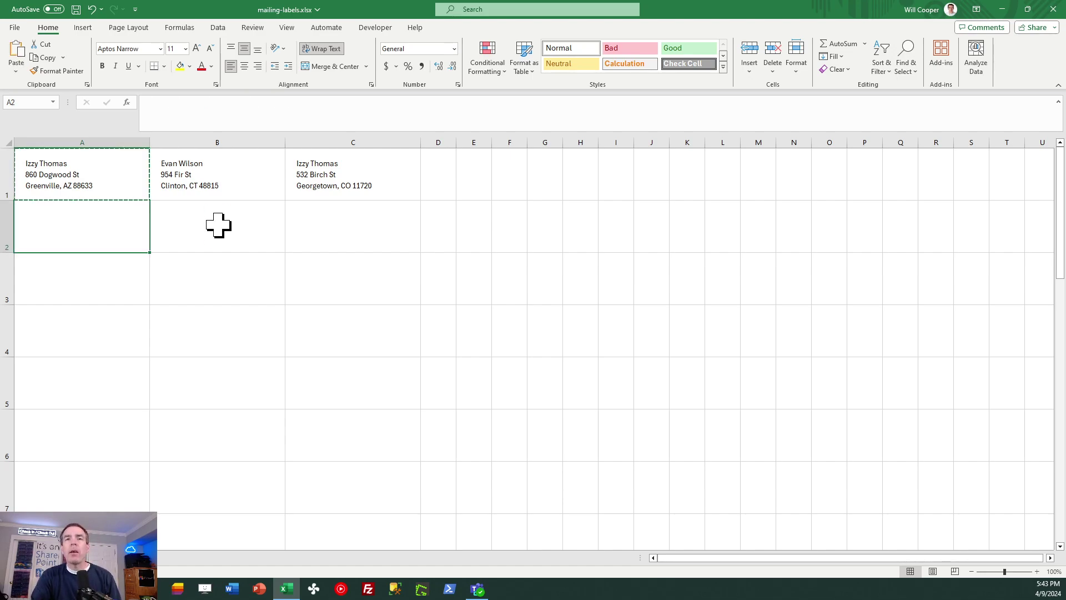
key("shift+Down")
key("shift+Down")
key("shift+Down")
key("shift+Down")
key("shift+Down")
key("shift+Down")
key("shift+Down")
key("shift+Down")
key("shift+Down")
key("shift+Down")
key("shift+Down")
key("shift+Down")
key("shift+Down")
key("shift+Down")
key("shift+Down")
key("shift+Down")
key("shift+Down")
key("shift+Down")
key("shift+Down")
key("shift+Down")
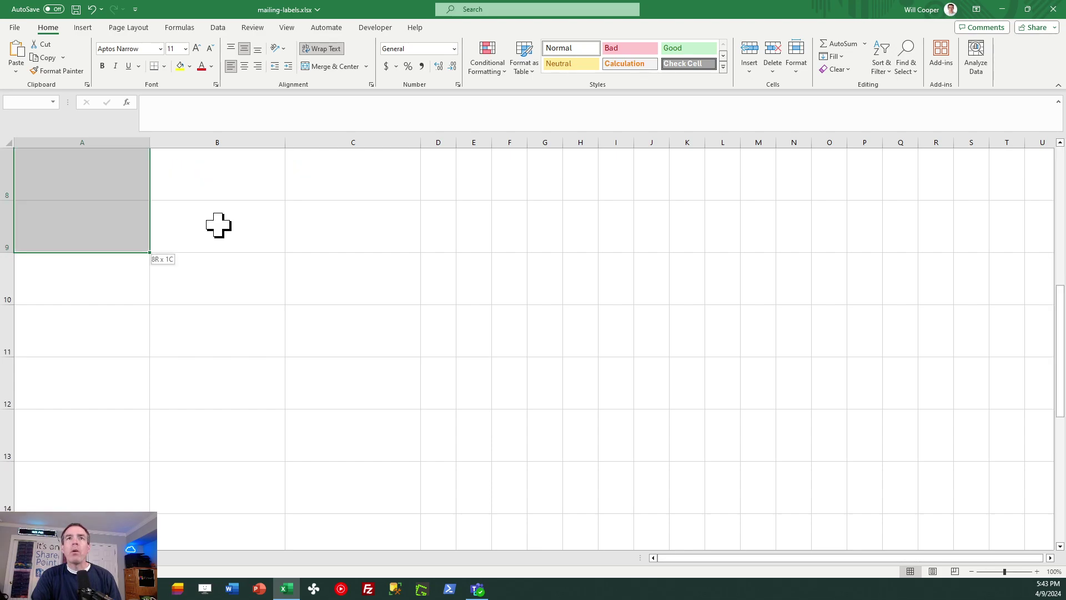
key("shift+Down")
key("shift+Down")
key("shift+Down")
key("shift+Down")
key("shift+Down")
key("shift+Down")
key("shift+Down")
key("shift+Down")
key("shift+Down")
key("shift+Down")
key("shift+Down")
key("shift+Down")
key("shift+Down")
key("shift+Down")
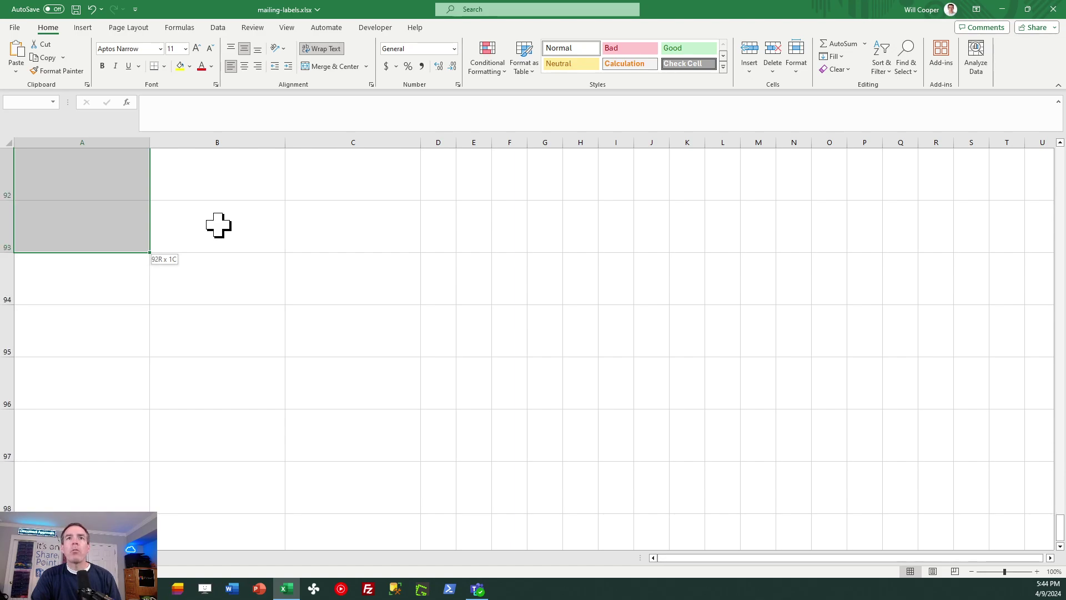
key("shift+Down")
key("shift+Down")
key("shift+Down")
key("shift+Down")
key("shift+Down")
key("shift+Down")
key("shift+Down")
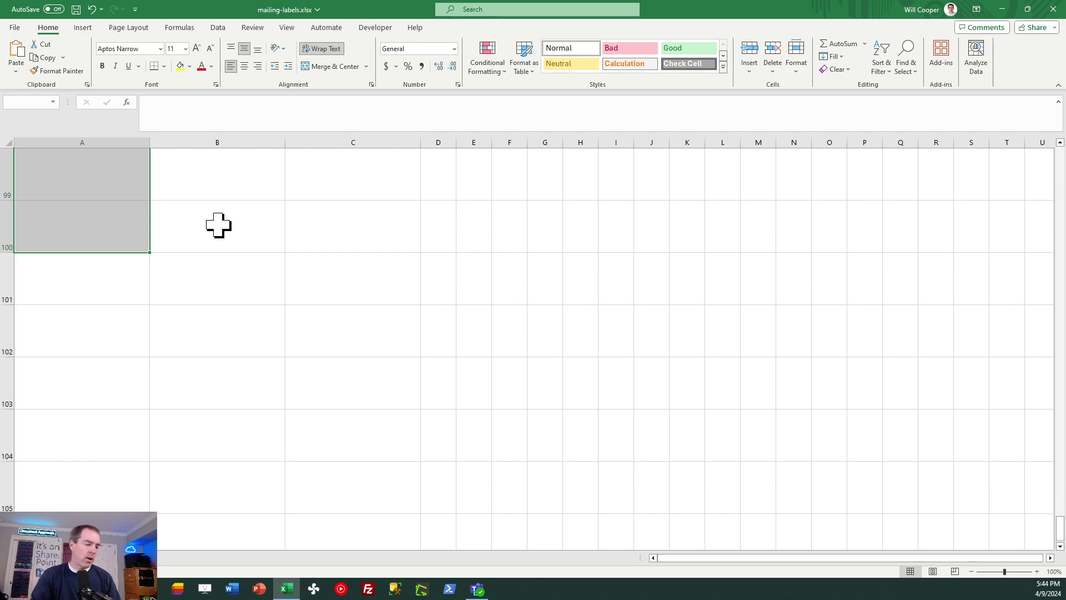
key("ctrl+v")
Step: Copy the INDIRECT formula from B1 down through B2:B100
left_click(218, 225)
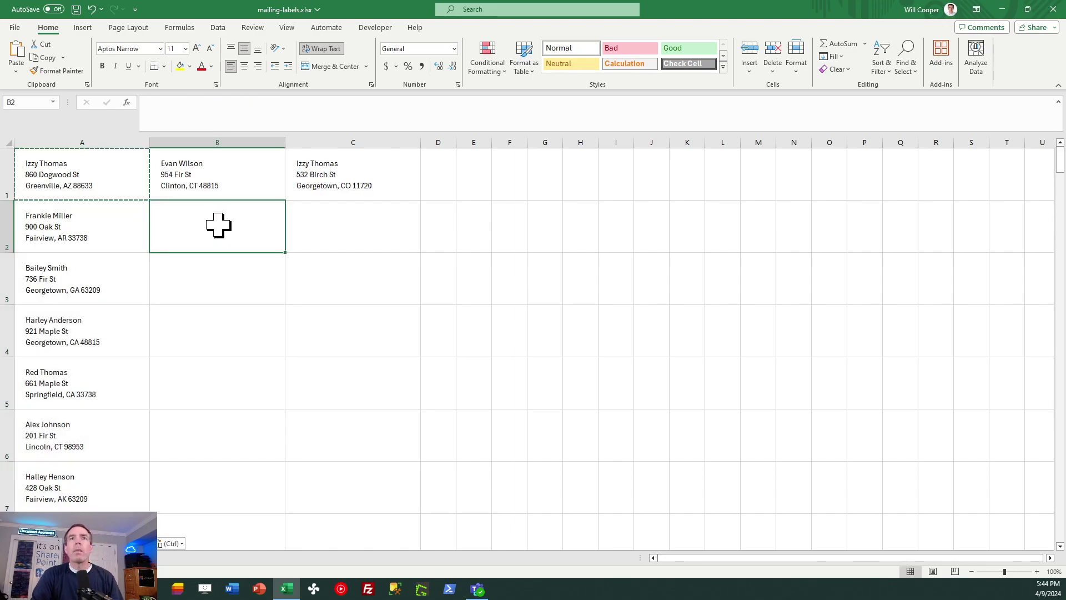
key("Left")
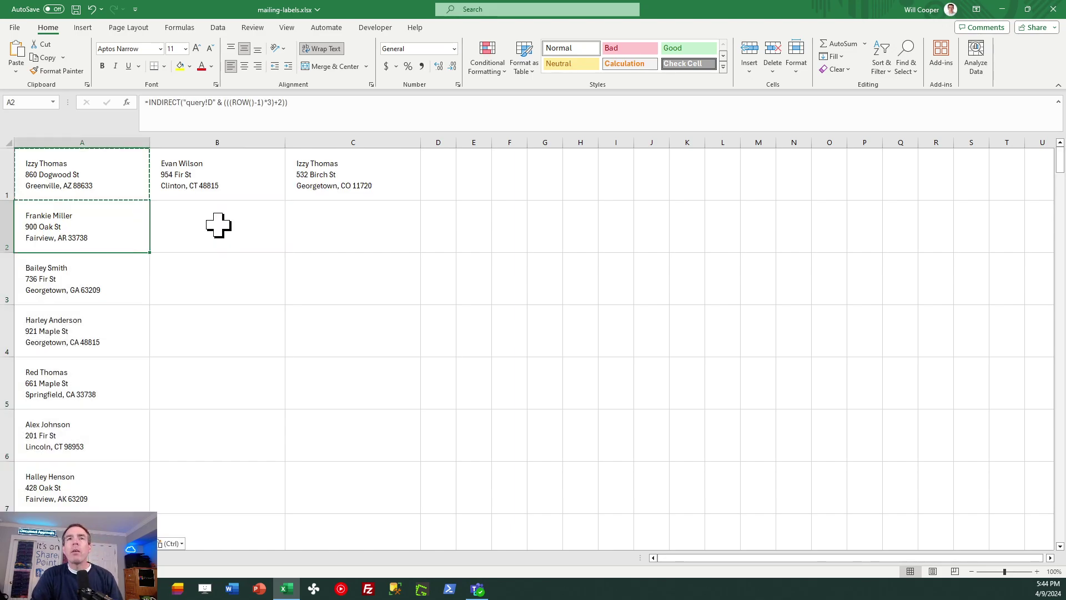
key("Down")
key("Up")
left_click(219, 224)
key("Up")
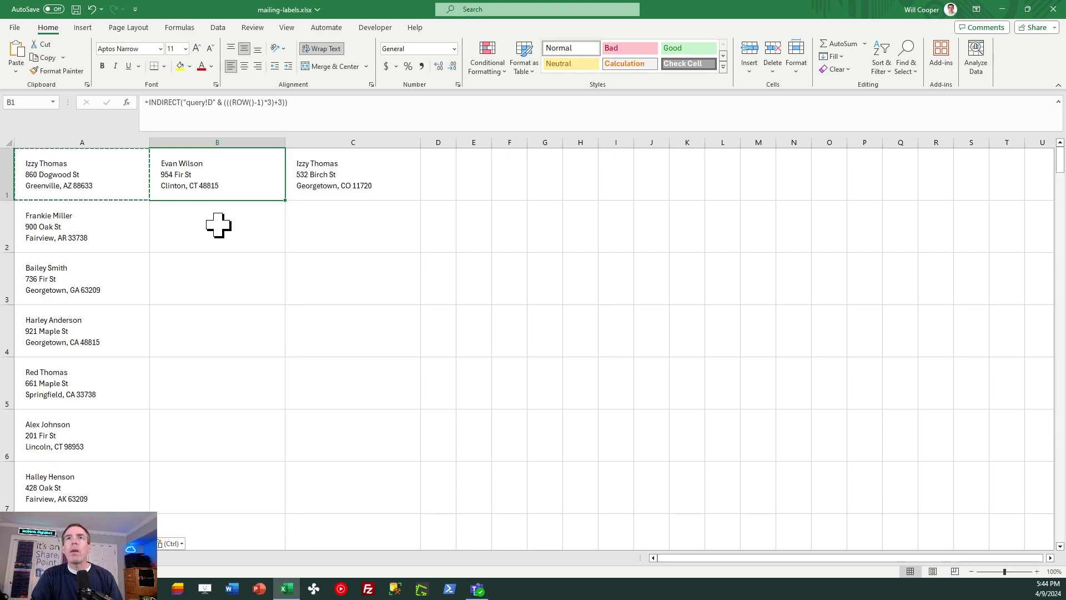
key("ctrl+c")
left_click(218, 224)
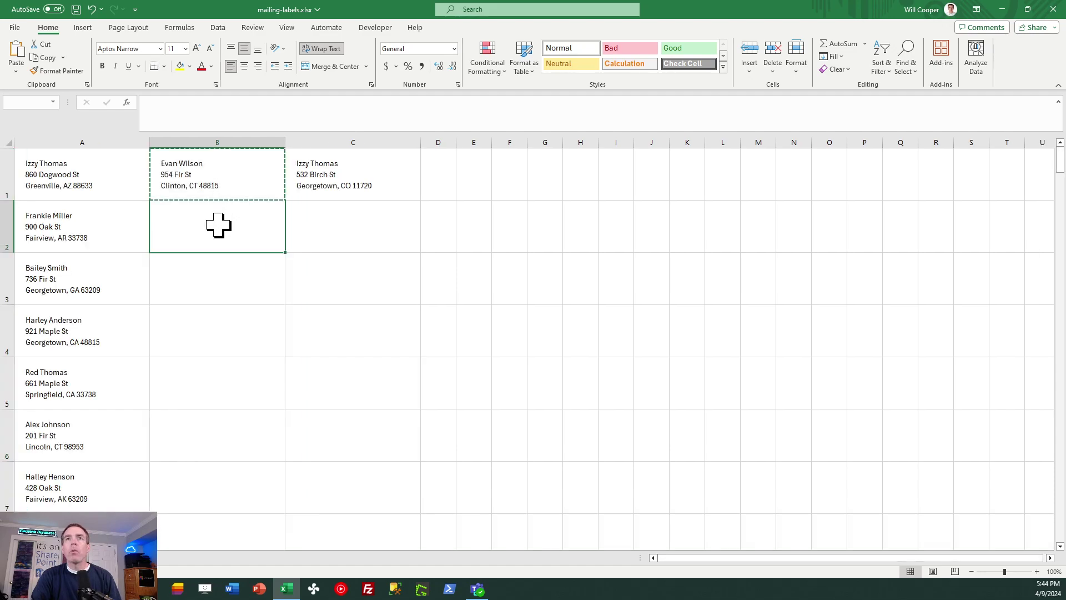
mouse_move(218, 225)
left_mouse_down()
mouse_move(218, 517)
mouse_move(218, 224)
left_mouse_up()
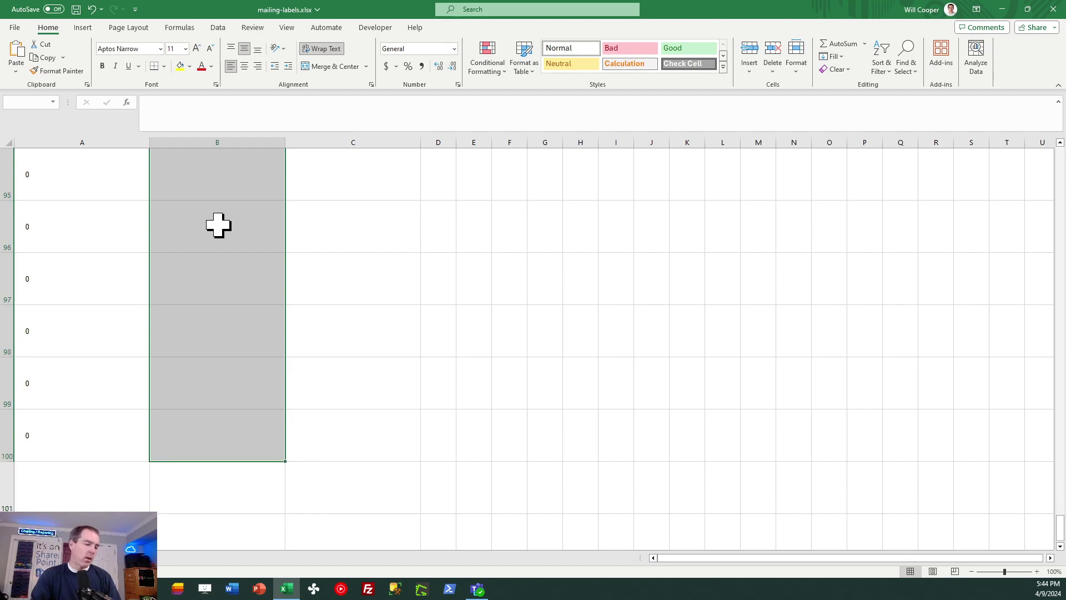
key("ctrl+v")
Step: Copy the INDIRECT formula from C1 down through C2:C100, and return to A1
key("Right")
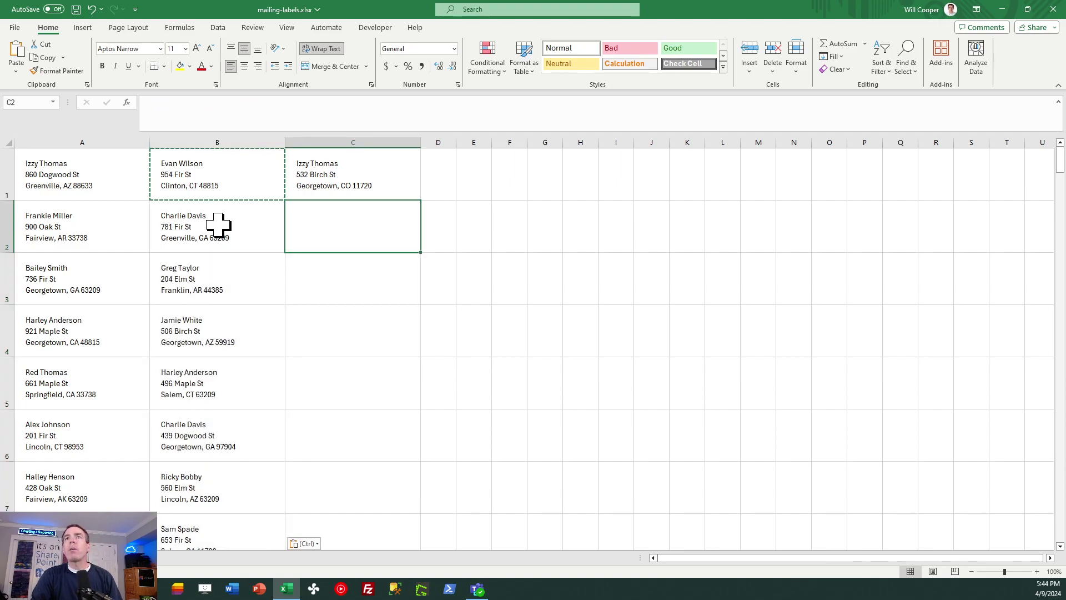
key("Up")
key("ctrl+c")
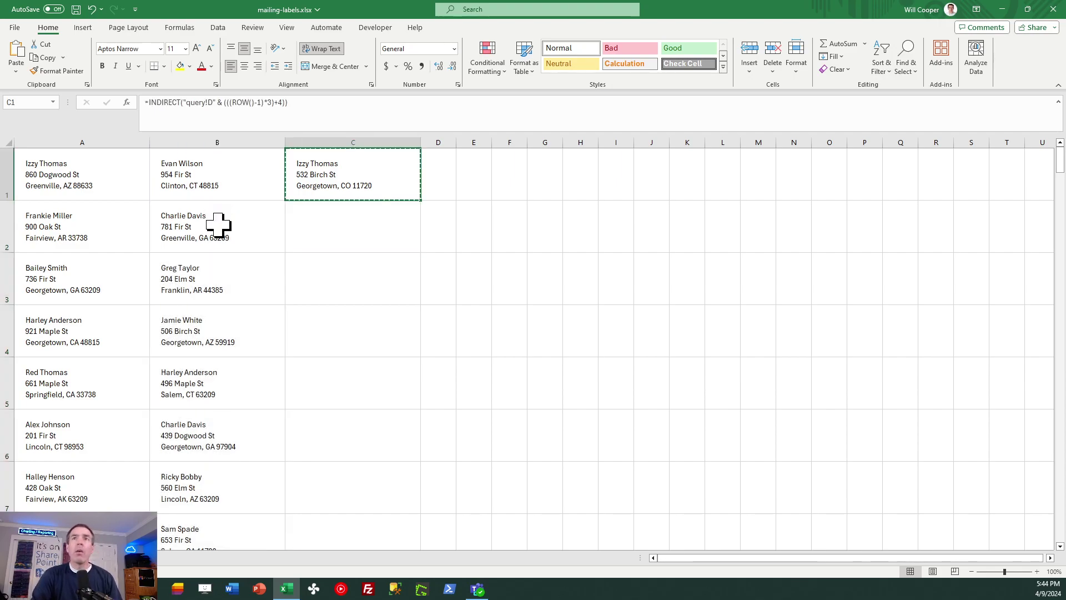
key("Down")
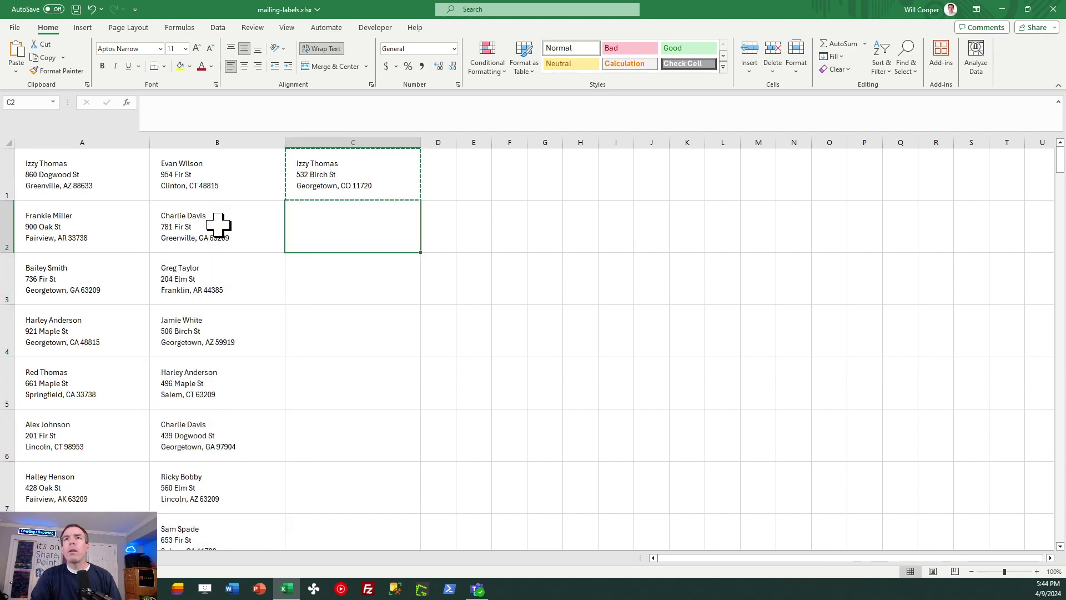
key("shift+Down")
key("shift+Down")
key("shift+Down")
key("shift+Down")
key("shift+Down")
key("shift+Down")
key("shift+Down")
key("shift+Down")
key("shift+Down")
key("shift+Down")
key("shift+Down")
key("shift+Down")
key("shift+Down")
key("shift+Down")
key("shift+Down")
key("shift+Down")
key("shift+Down")
key("shift+Down")
key("shift+Down")
key("shift+Down")
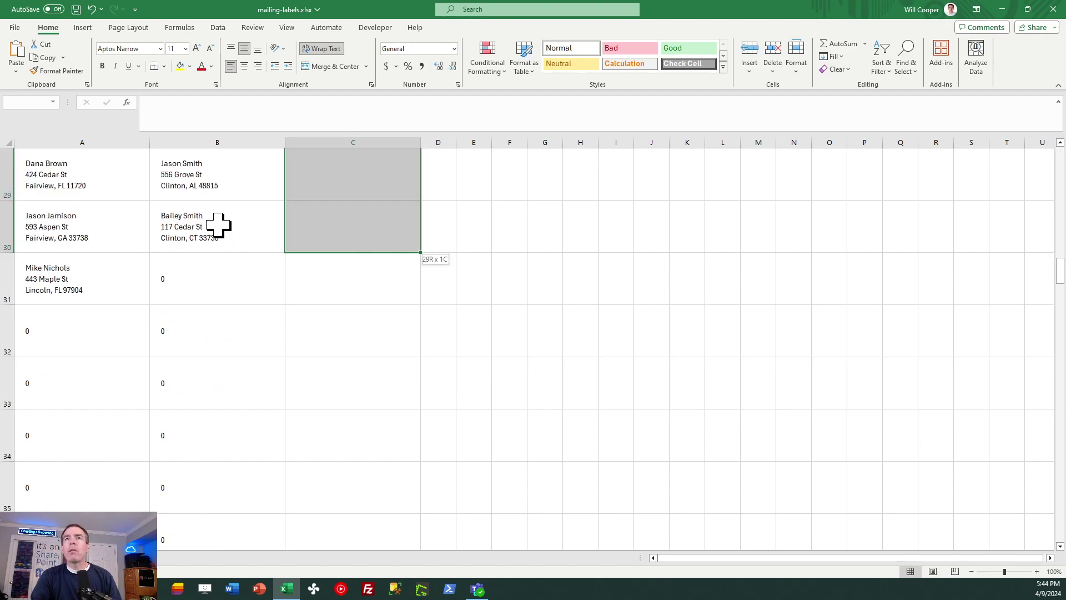
key("shift+Down")
key("shift+Down")
key("shift+Down")
key("shift+Down")
key("shift+Down")
key("shift+Down")
key("shift+Down")
key("shift+Down")
key("shift+Down")
key("shift+Down")
key("shift+Down")
key("shift+Down")
key("shift+Down")
key("shift+Down")
key("shift+Down")
key("shift+Down")
key("shift+Down")
key("shift+Down")
key("shift+Down")
key("shift+Down")
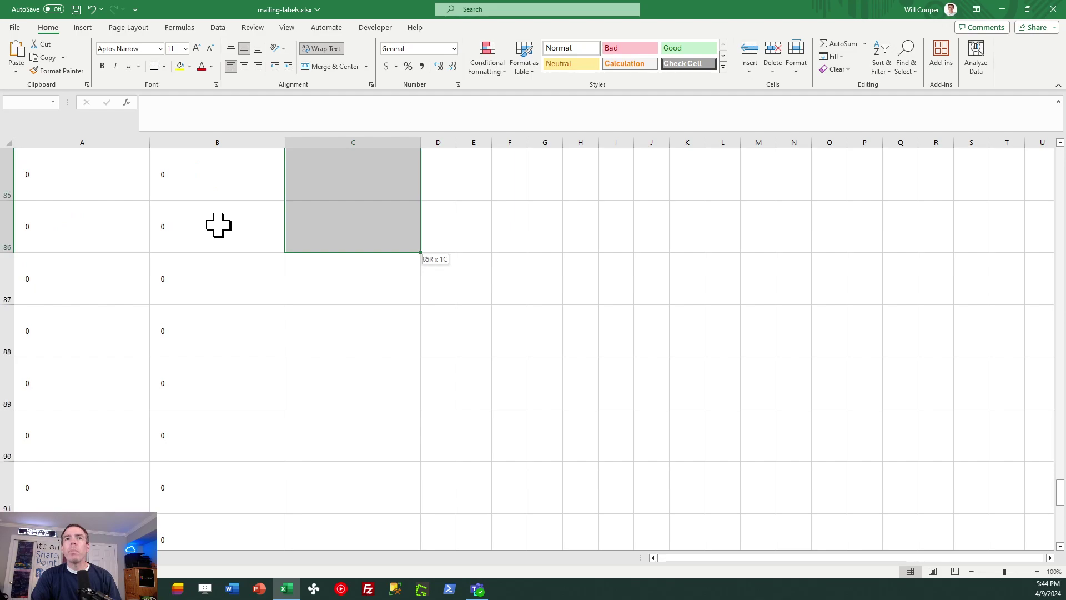
key("shift+Down")
key("shift+Down")
key("shift+Down")
key("shift+Down")
key("shift+Down")
key("shift+Down")
key("shift+Down")
key("shift+Down")
key("shift+Down")
key("shift+Down")
key("shift+Down")
key("shift+Down")
key("shift+Down")
key("shift+Down")
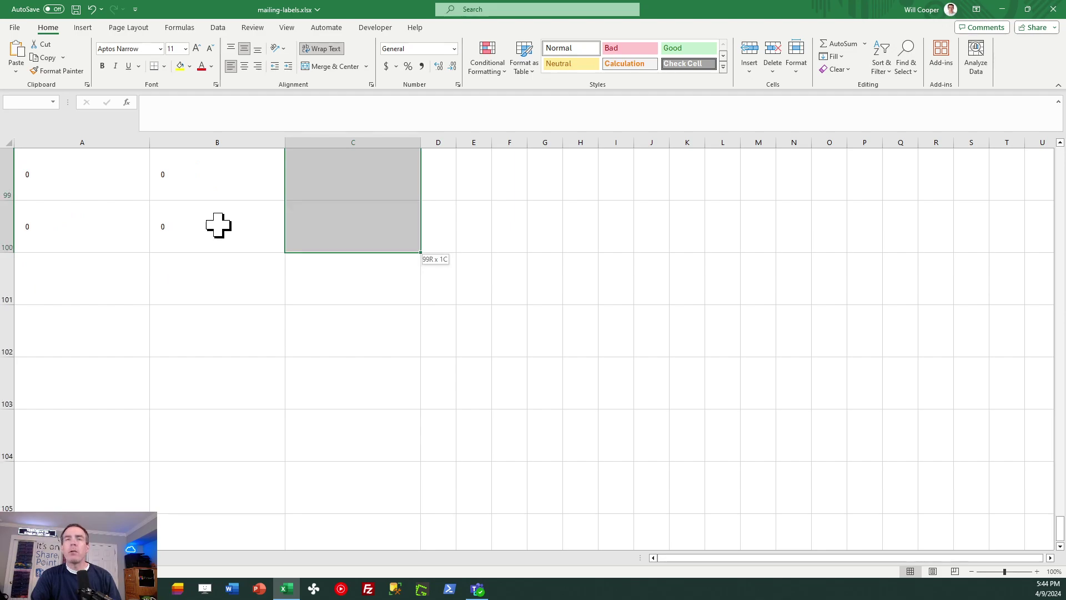
key("ctrl+v")
key("ctrl+Home")
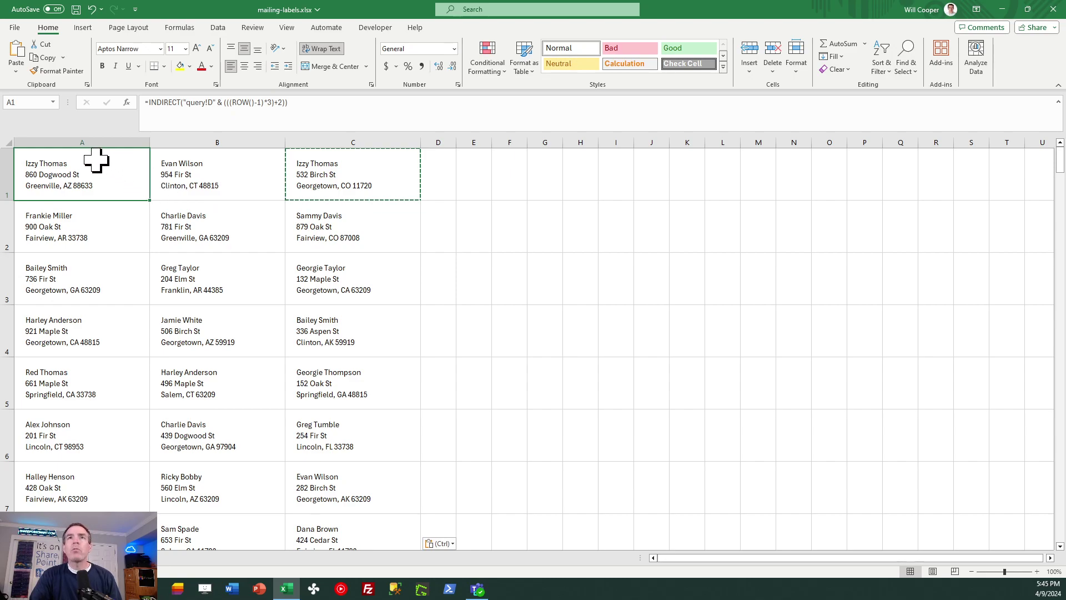
Step: Set the font of columns A to C to Amasis MT Pro Black at size 12
left_click_drag(85, 135, 317, 134)
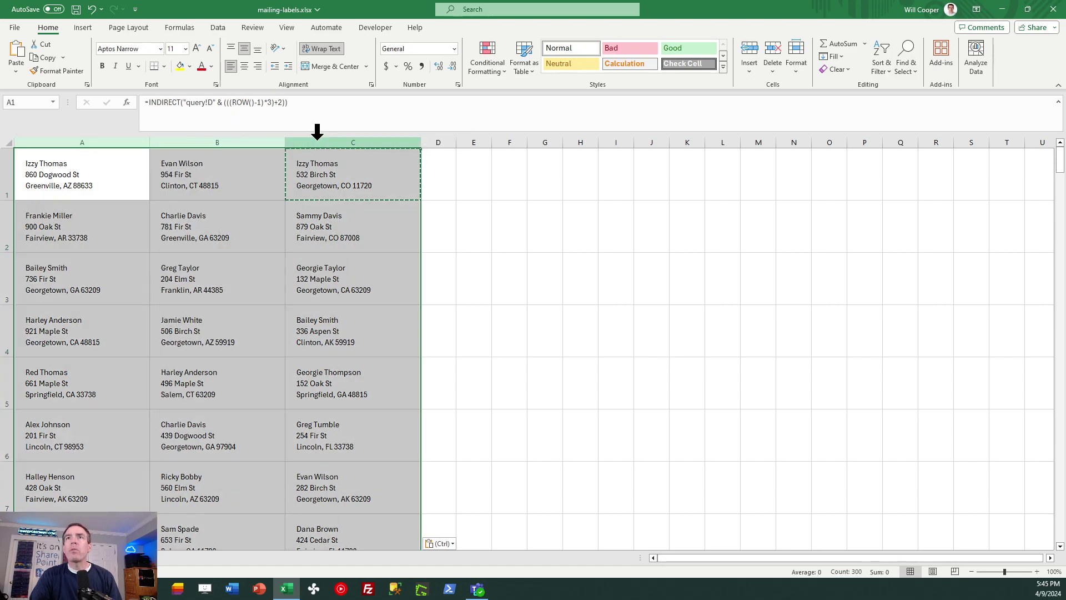
left_click(161, 49)
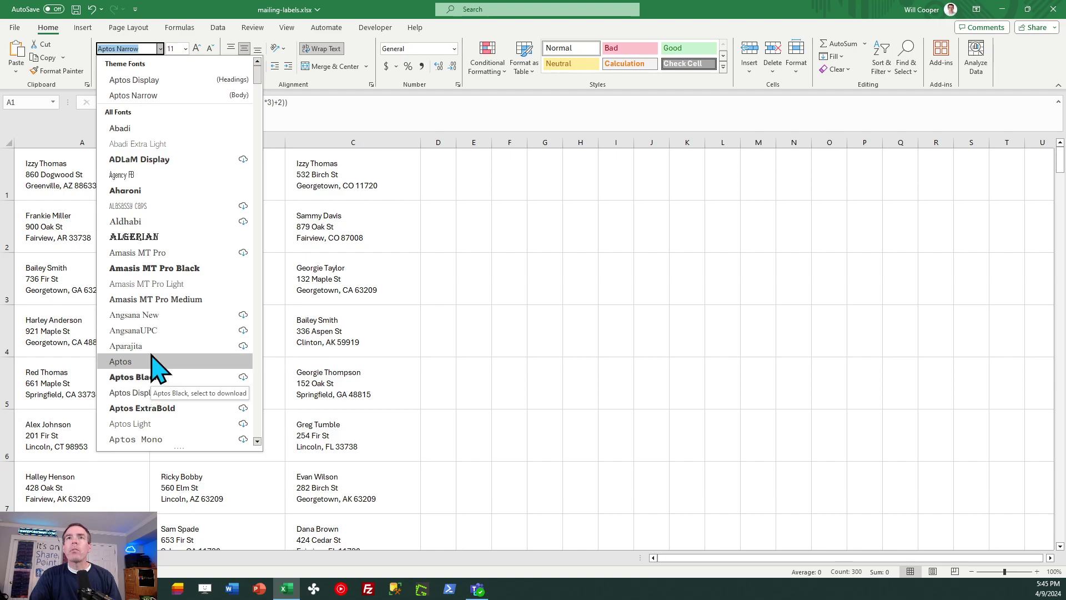
left_click(165, 269)
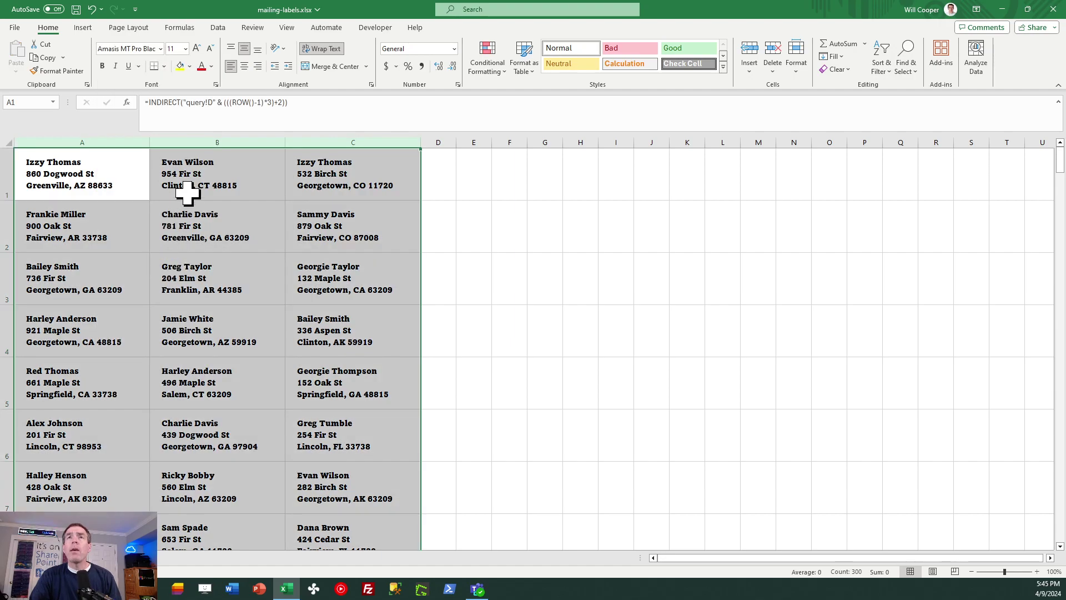
left_click(185, 48)
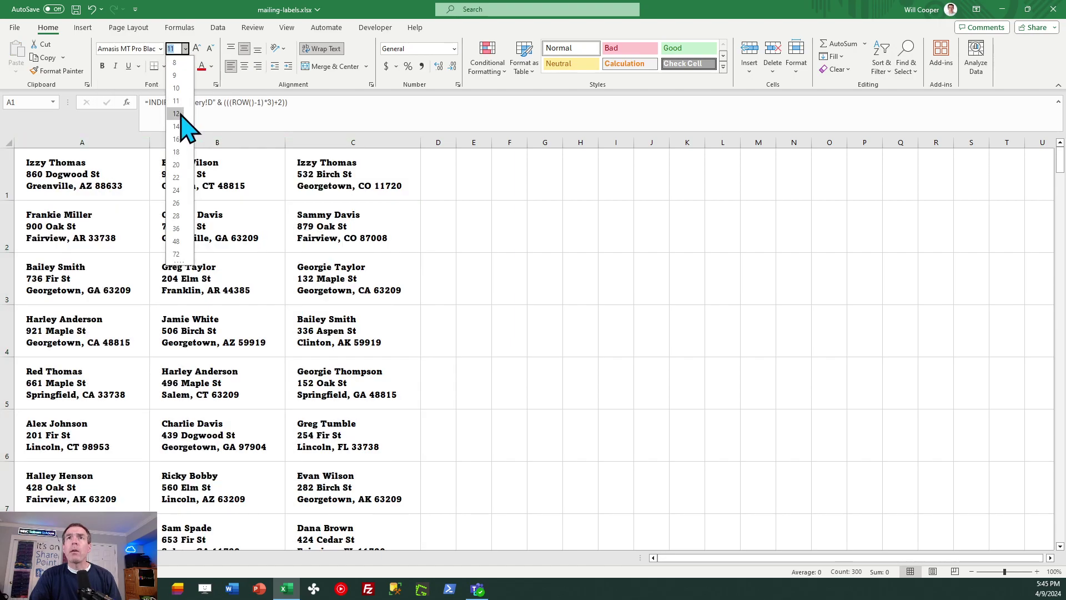
left_click(183, 98)
left_click(352, 242)
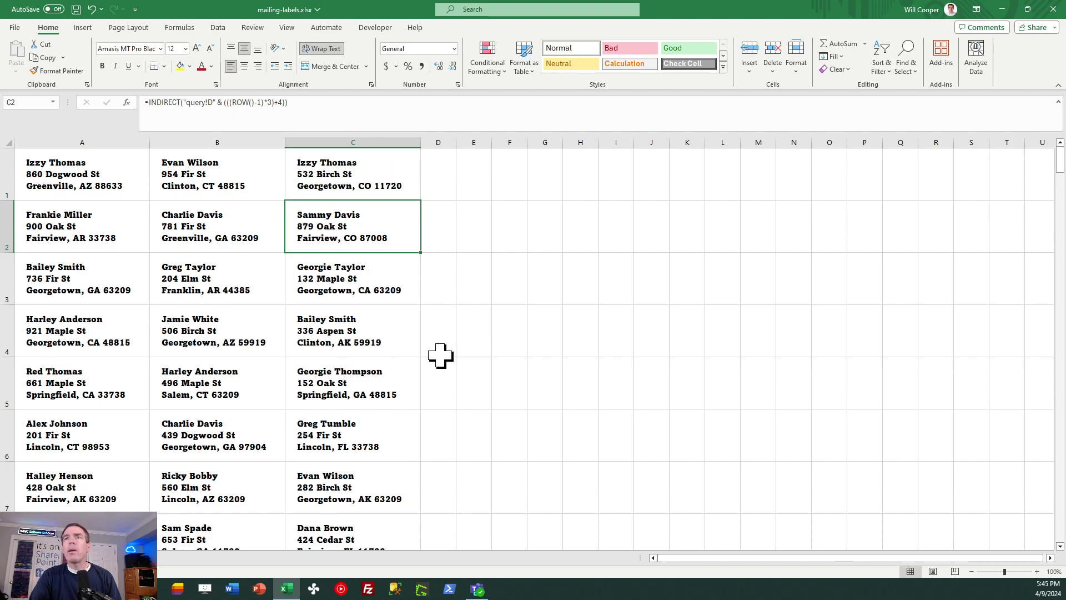
Step: Check the label rows down to the end of the filled addresses, and return to A1
key("Page_Down")
key("Page_Down")
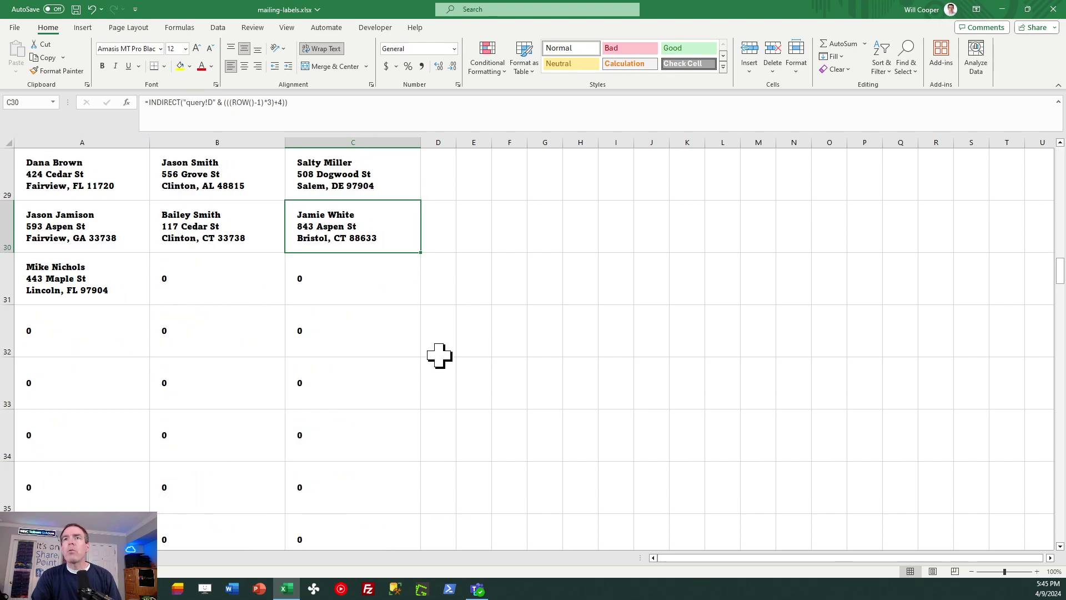
key("Page_Up")
key("Page_Up")
key("Page_Up")
key("Page_Up")
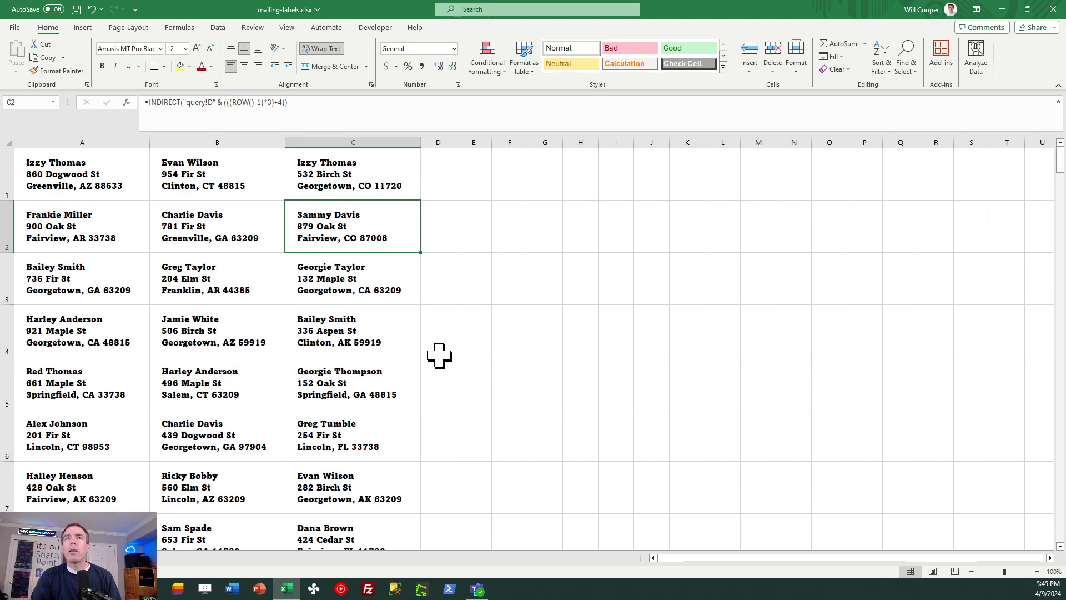
left_click(111, 168)
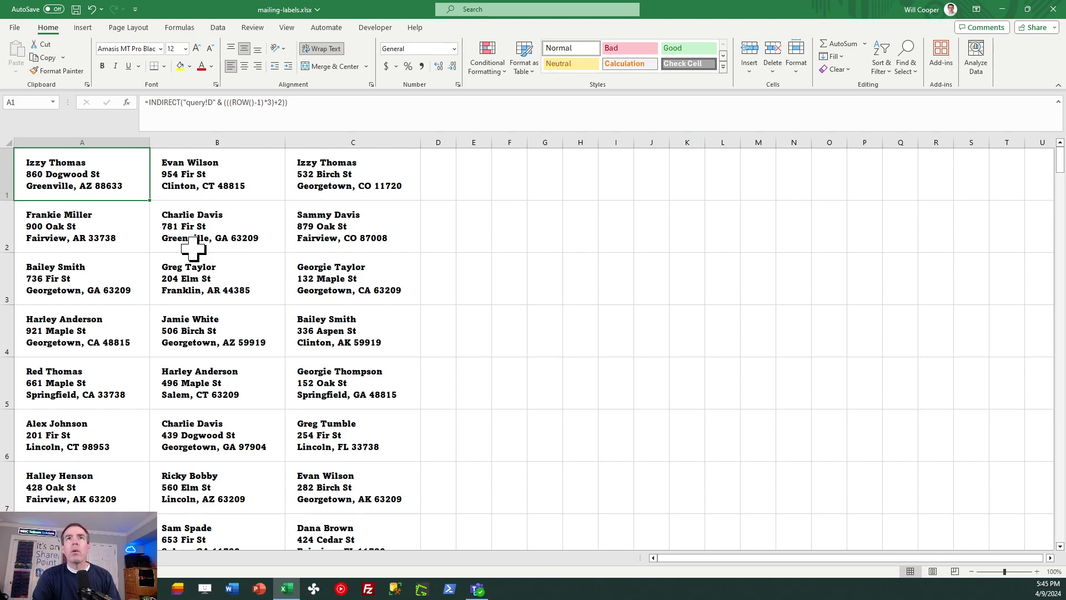
Step: Open the custom margin settings for printing and center the labels on the page horizontally and vertically
key("ctrl+p")
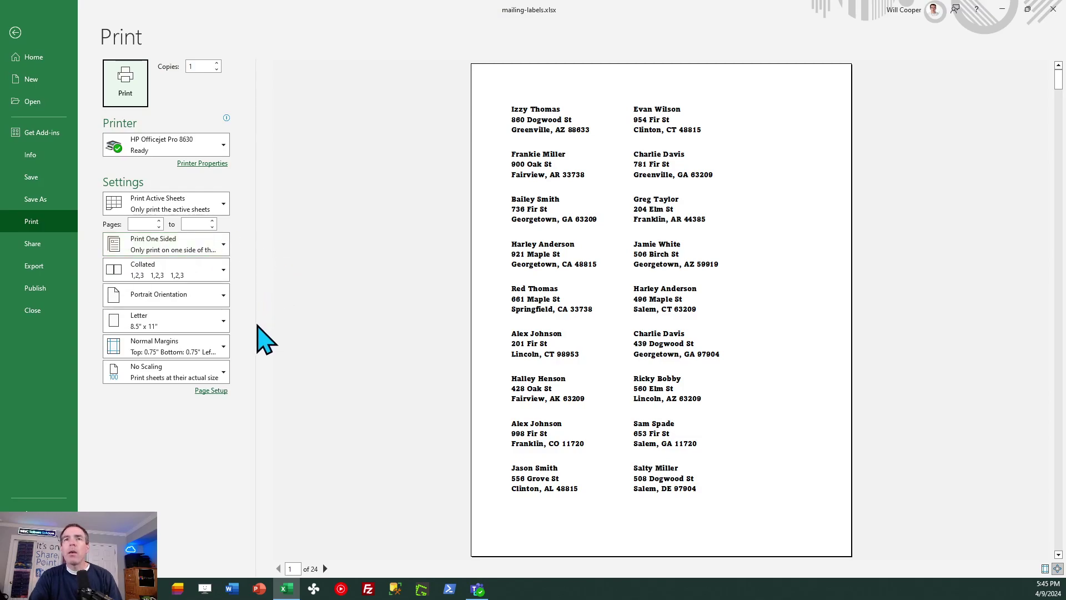
left_click(224, 348)
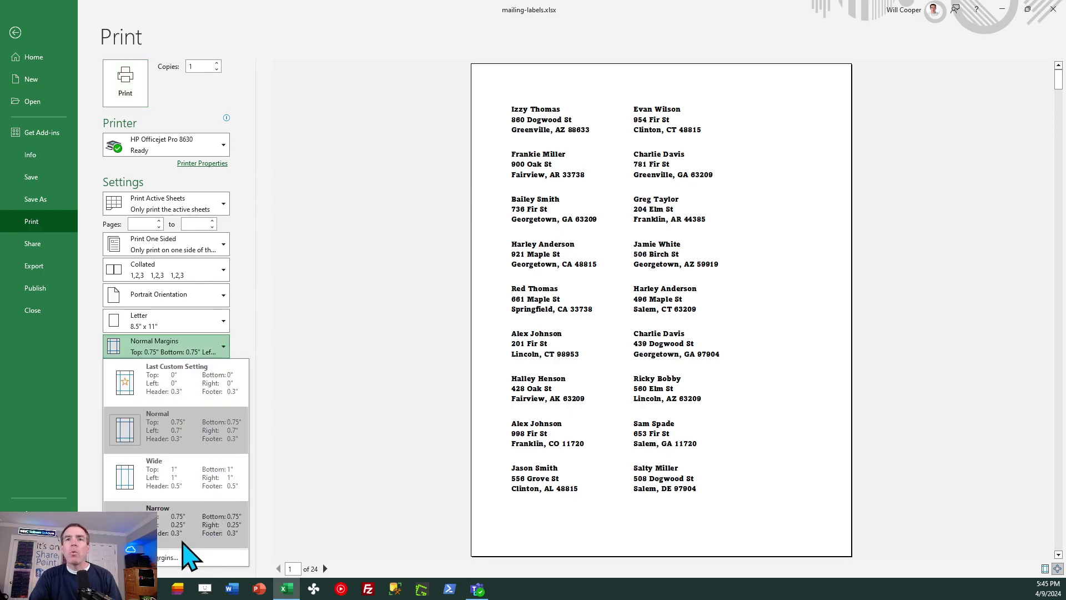
left_click(161, 556)
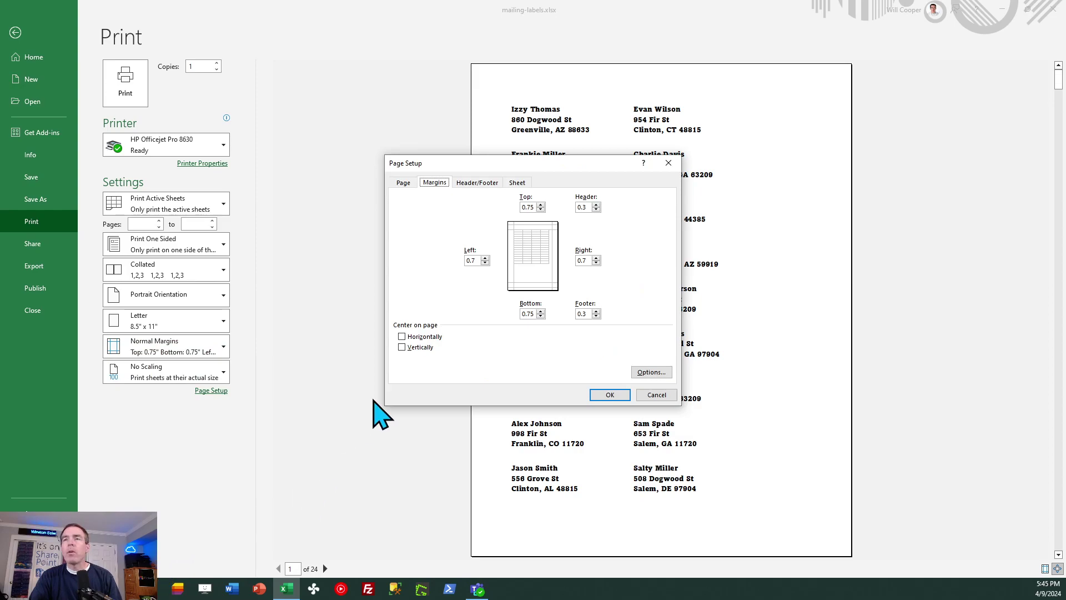
left_click(402, 336)
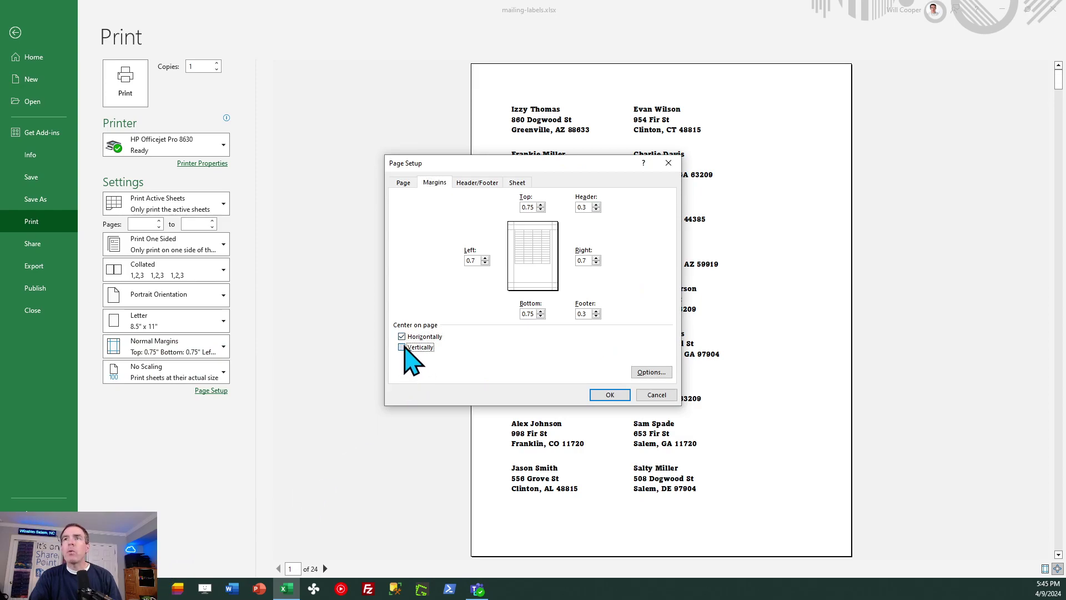
left_click(403, 347)
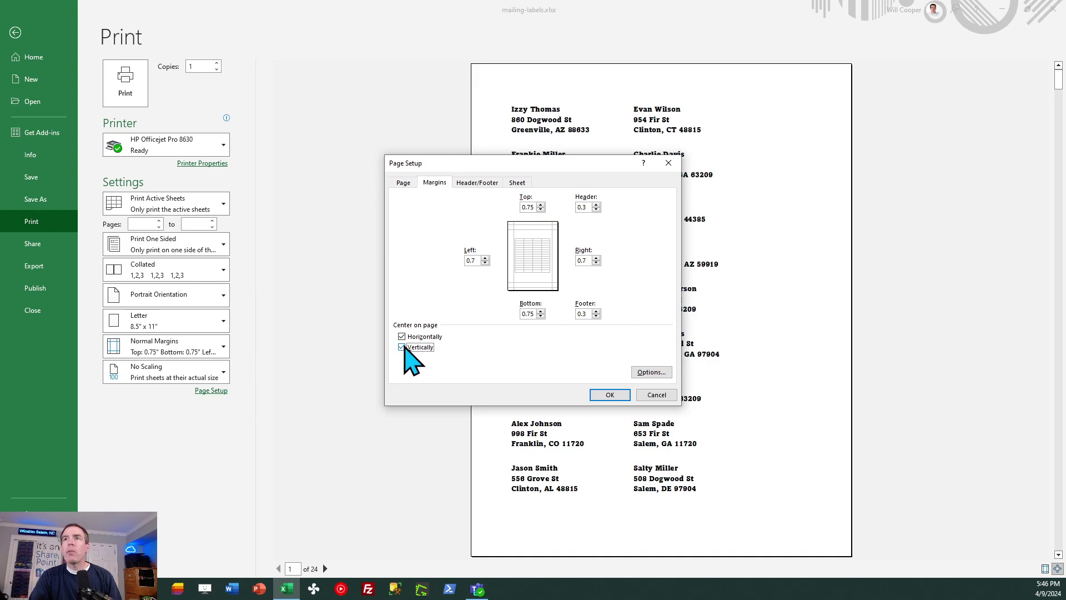
Step: Set the top, bottom, left and right page margins to 0 and apply the page setup
double_click(526, 207)
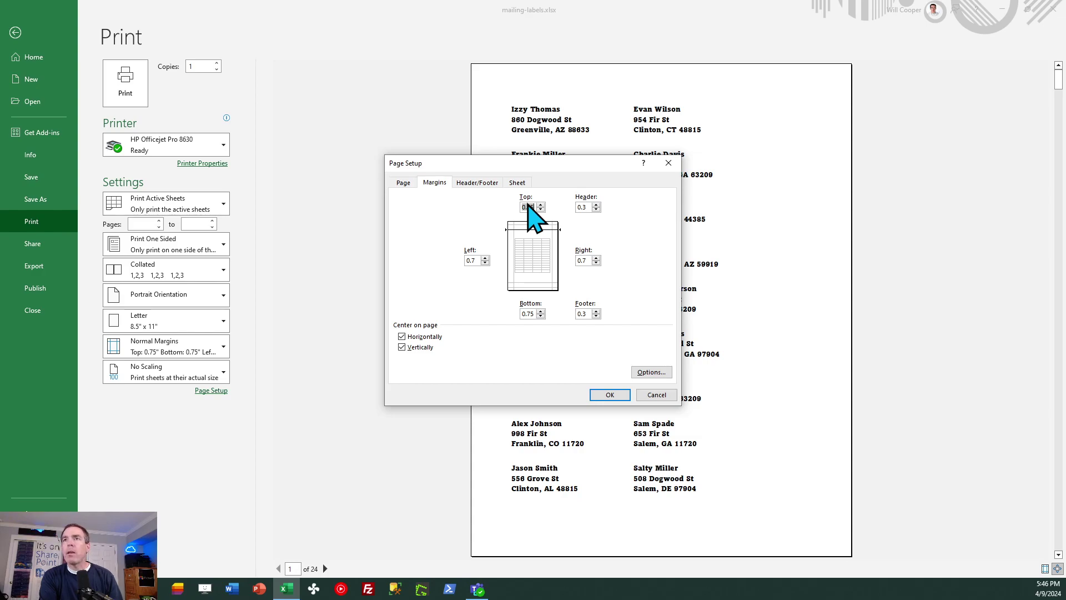
type("0")
key("Tab")
type("0")
key("Tab")
type("0")
key("Tab")
type("0")
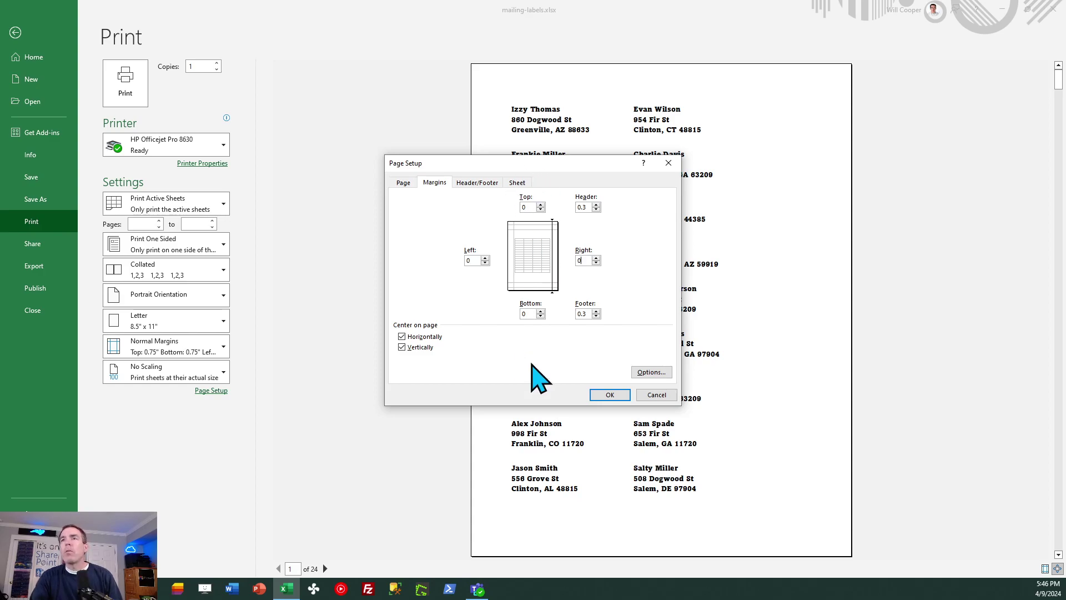
left_click(598, 395)
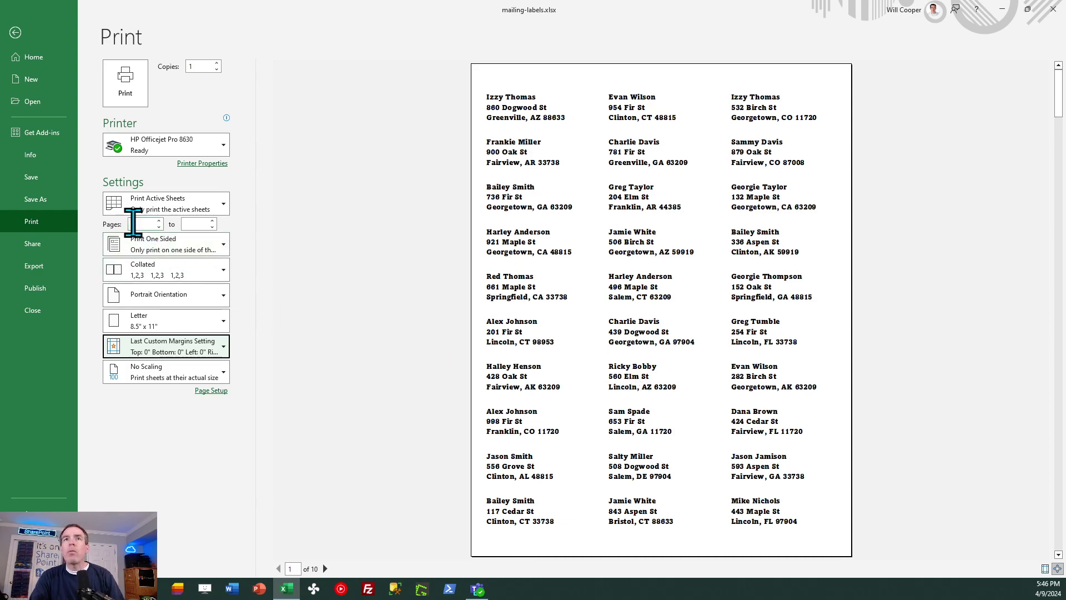
Step: Limit the print range to pages 1 to 1
left_click(138, 224)
type("1")
left_click(197, 223)
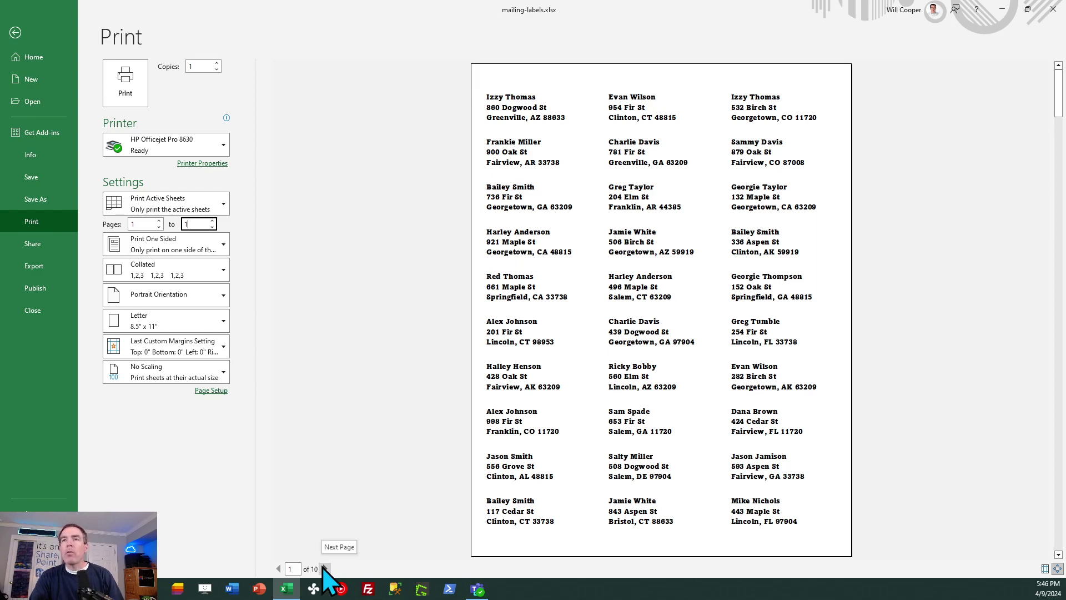
Step: Check the label layout in the print preview through page 3 and return to page 1
left_click(325, 569)
left_click(325, 569)
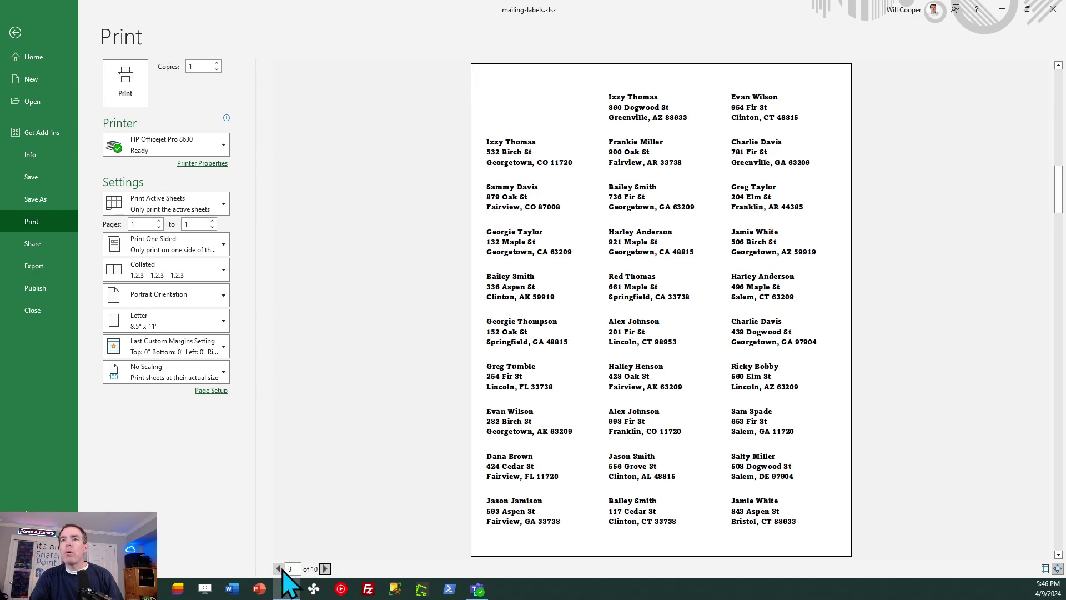
left_click(278, 569)
left_click(278, 569)
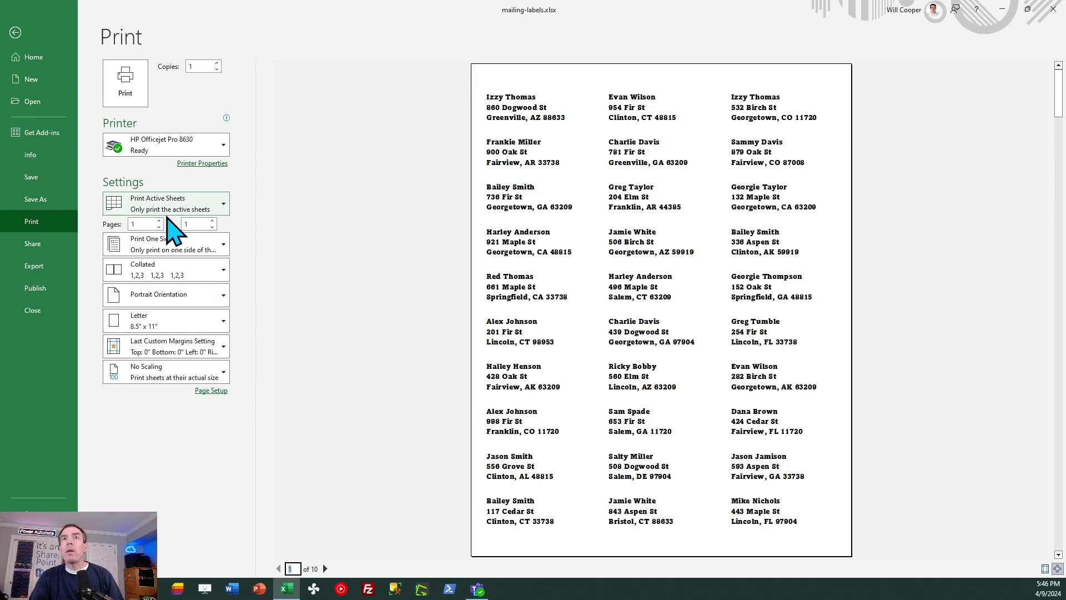
Step: Leave the print view without printing and save the mailing-labels workbook
left_click(16, 32)
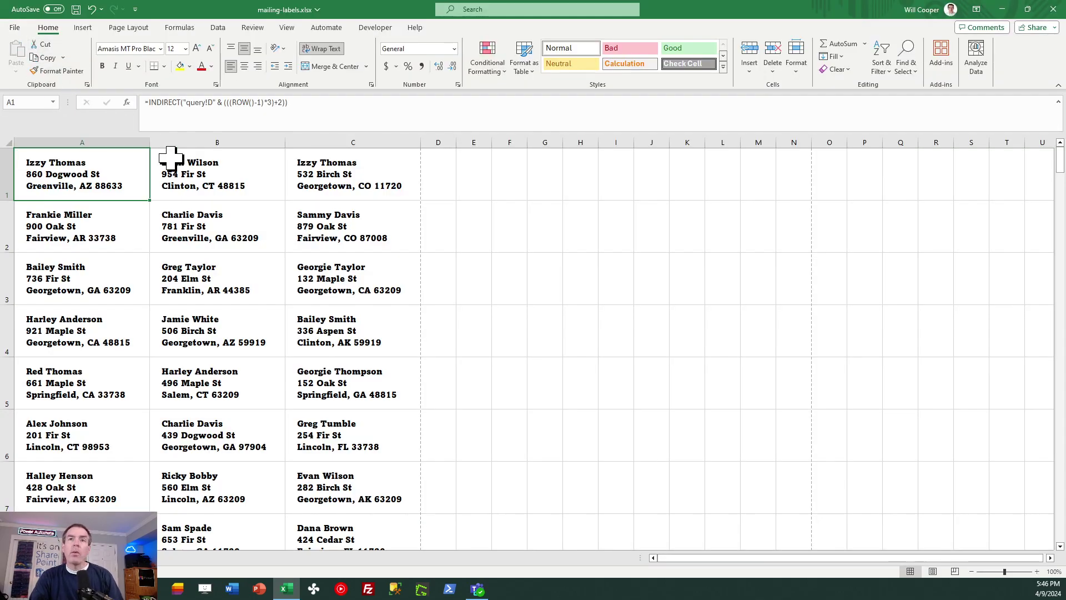
key("ctrl+s")
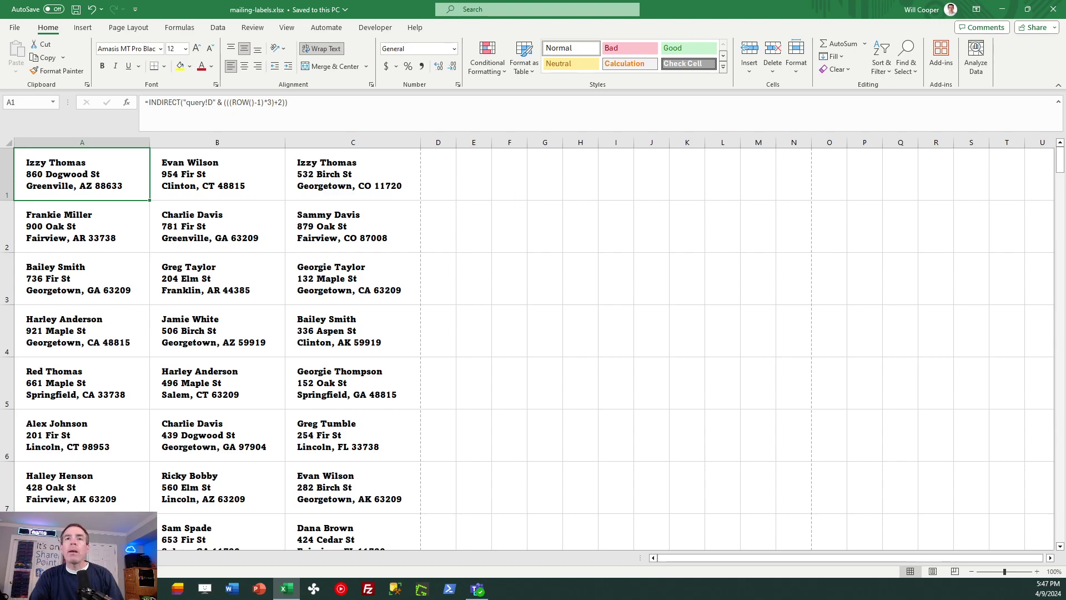
Step: Review the query sheet's label table against the three-column label sheet, and minimize the workbook window
left_click(55, 557)
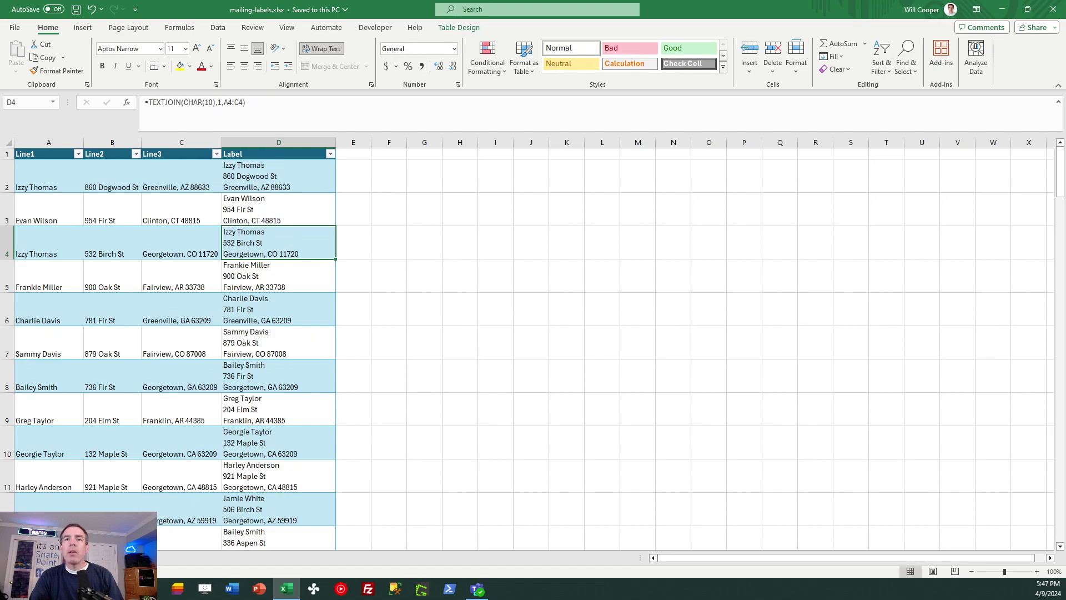
left_click(111, 557)
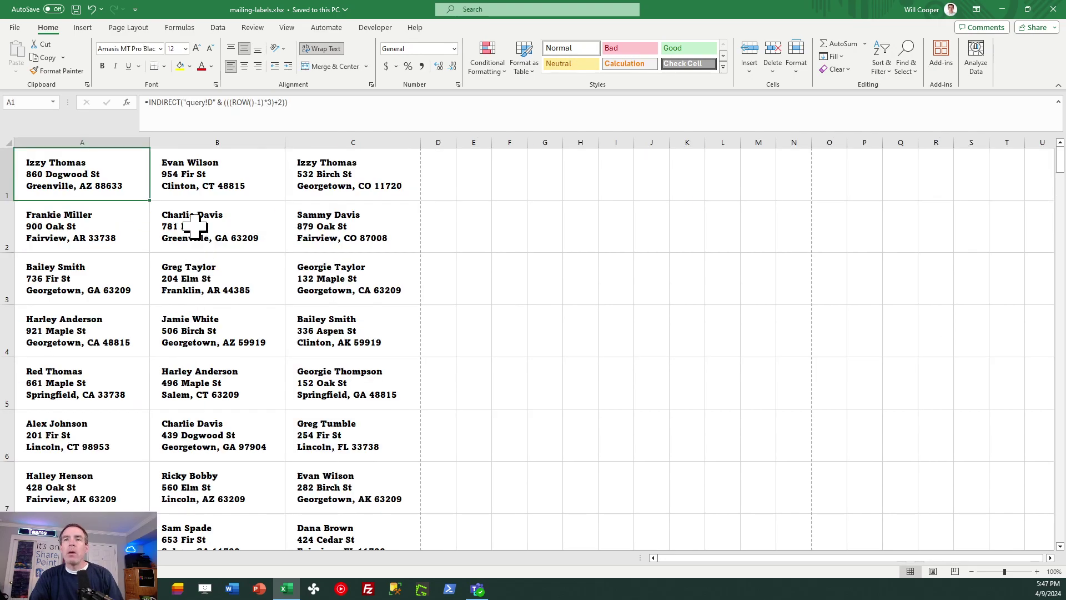
double_click(835, 9)
key("super+Down")
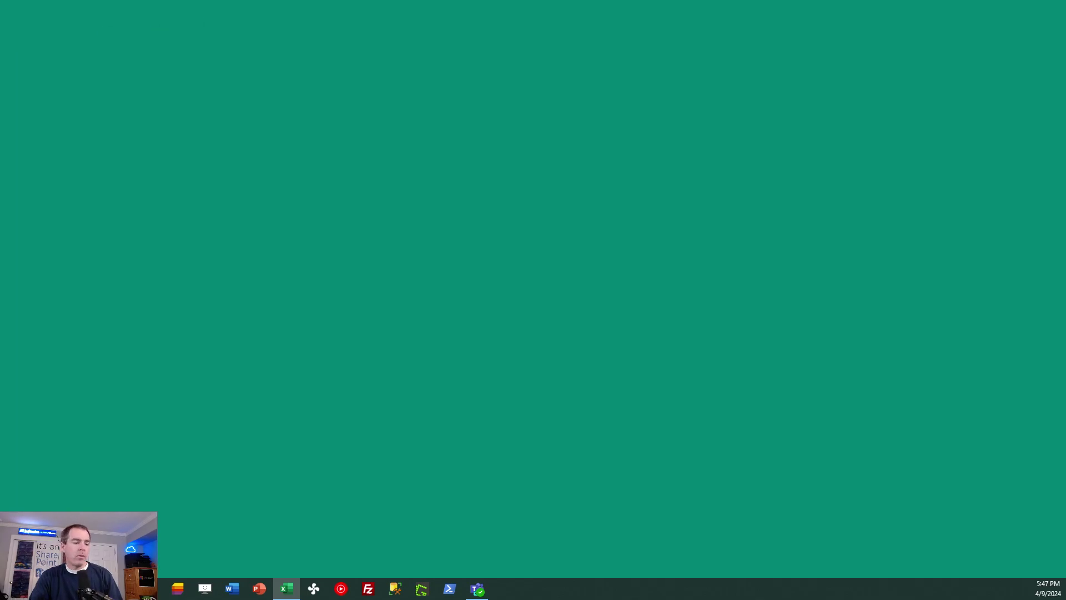